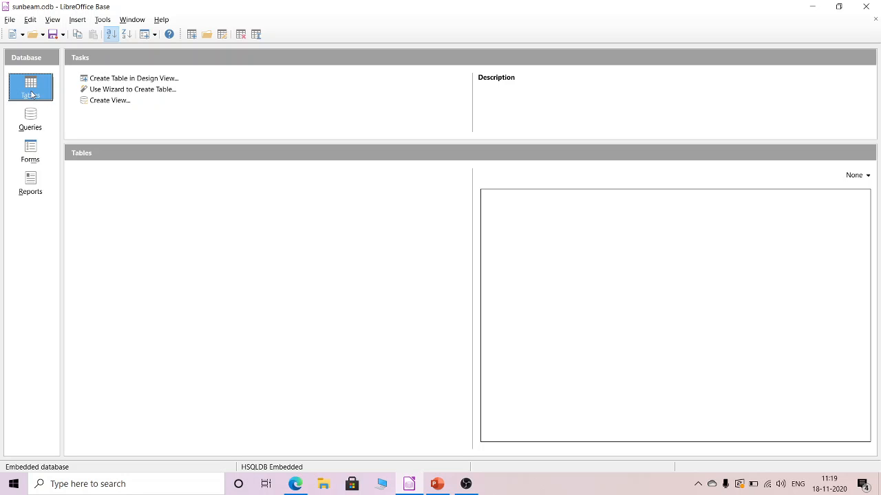
Start a new table in Design View and add an ID field of type Number [NUMERIC].
click(146, 80)
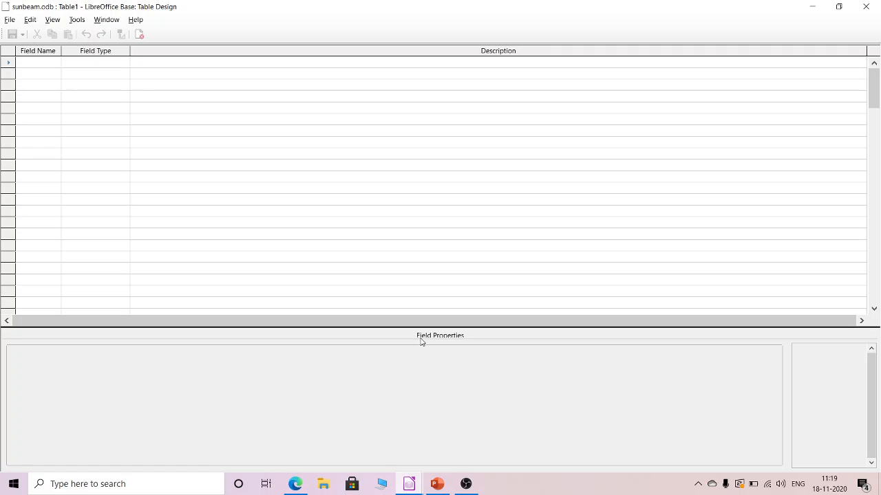
click(40, 59)
text(ID)
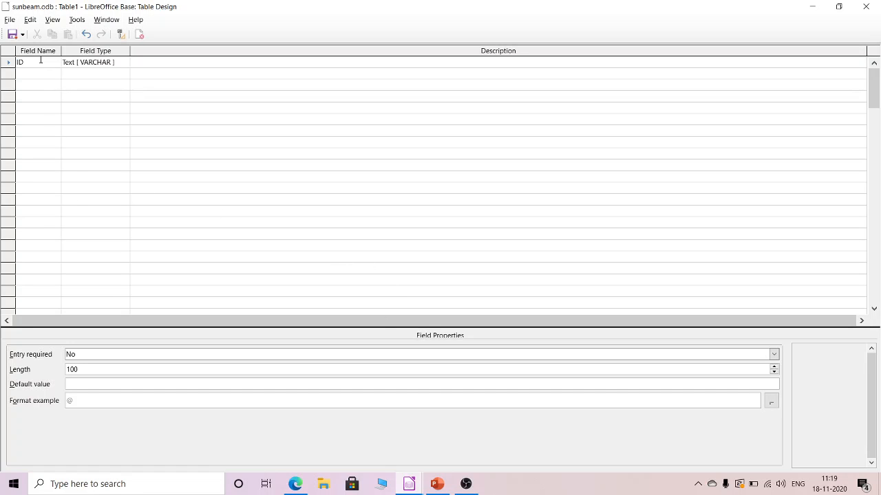
click(127, 63)
click(124, 62)
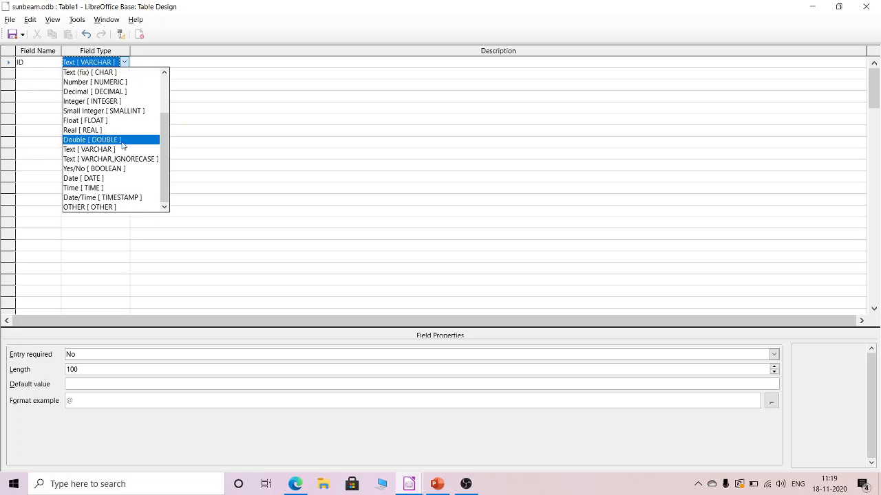
click(110, 82)
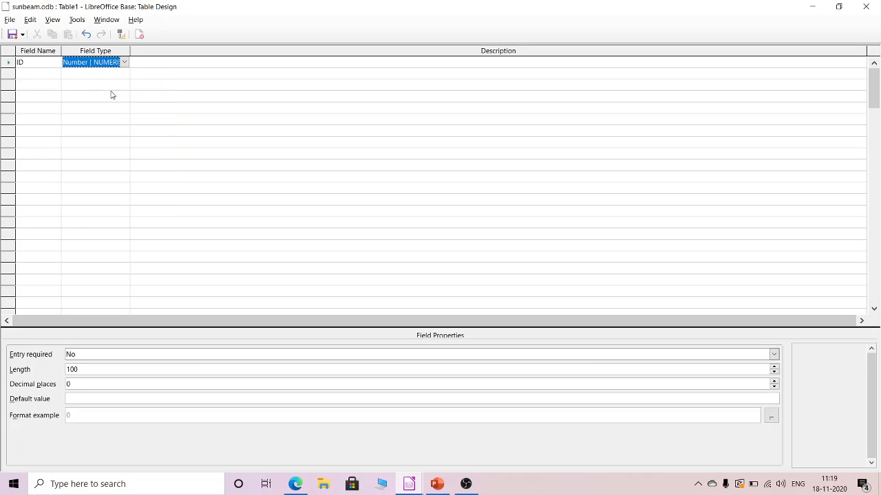
click(125, 62)
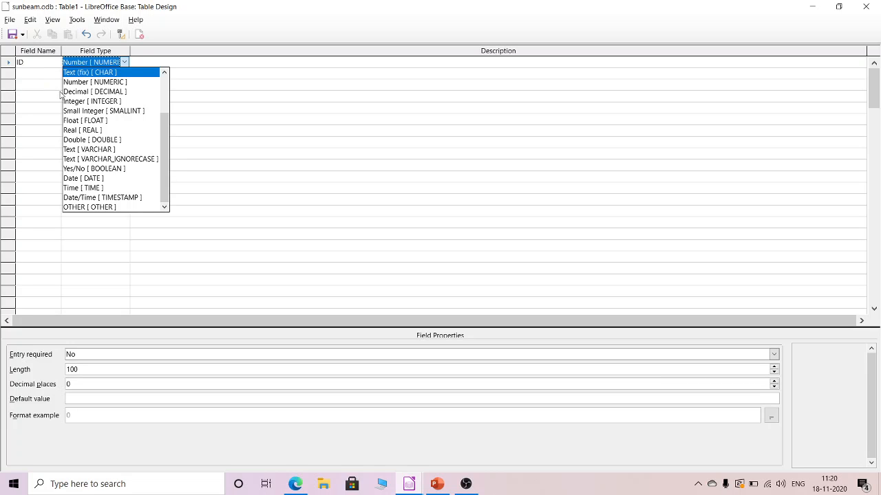
click(127, 83)
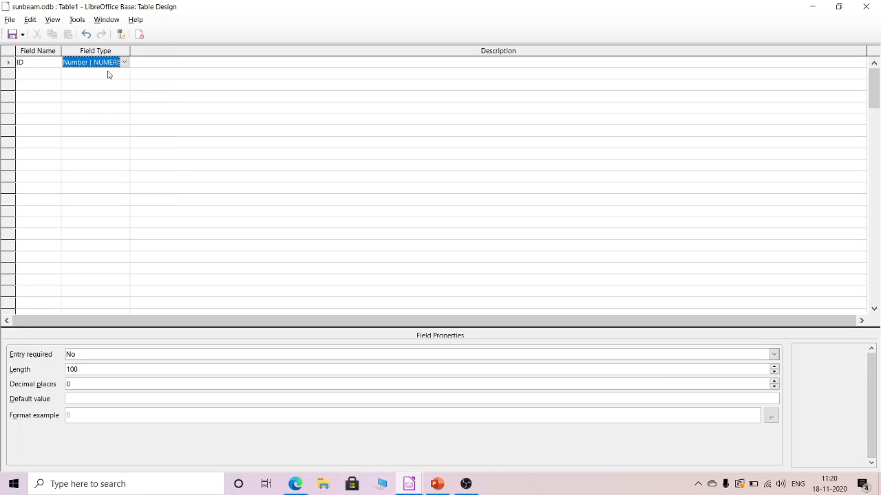
Add a Roll_No field of type Number [NUMERIC] below the ID field.
click(51, 74)
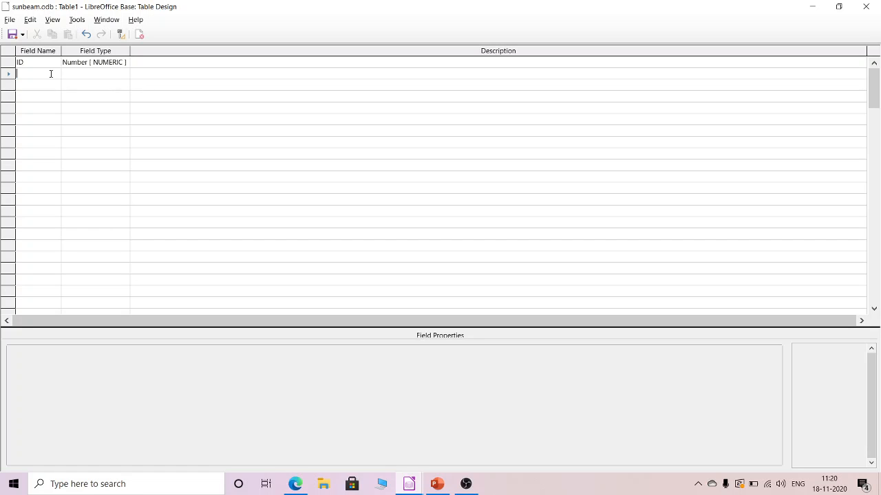
text(Ro)
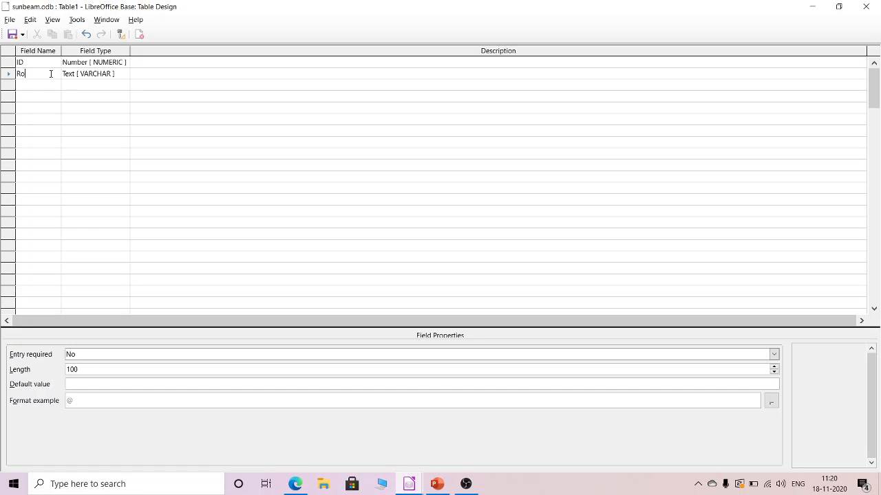
text(ll_No)
click(116, 74)
click(124, 74)
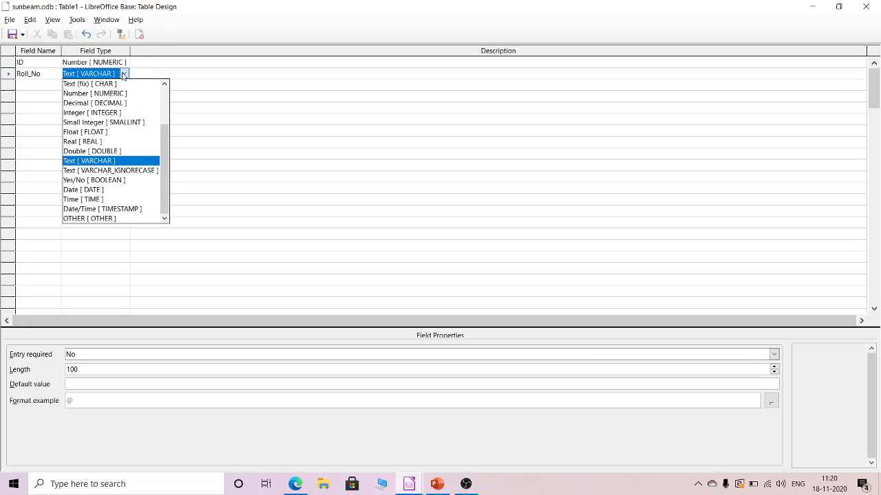
click(112, 94)
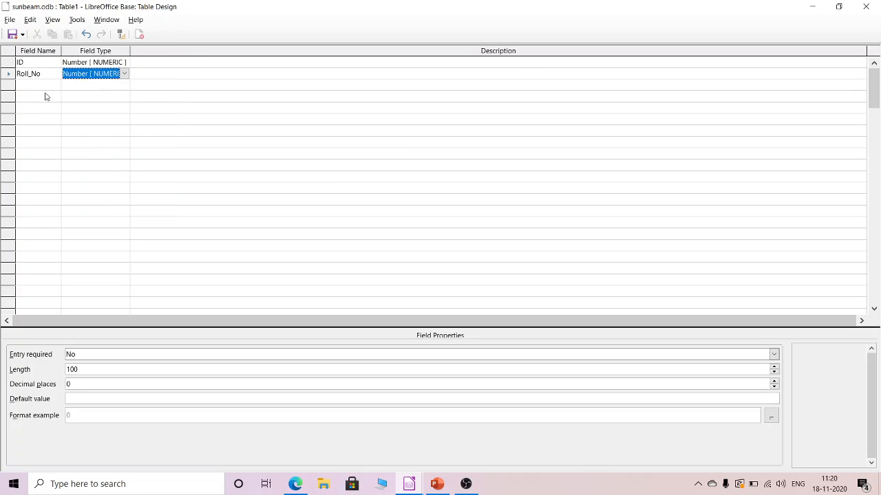
Add a Name field below Roll_No, keeping its type as Text [VARCHAR].
click(42, 90)
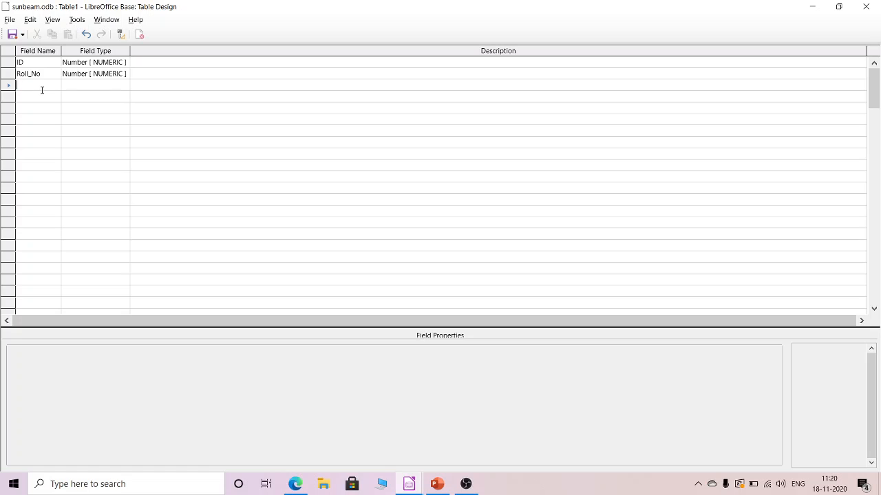
text(Name)
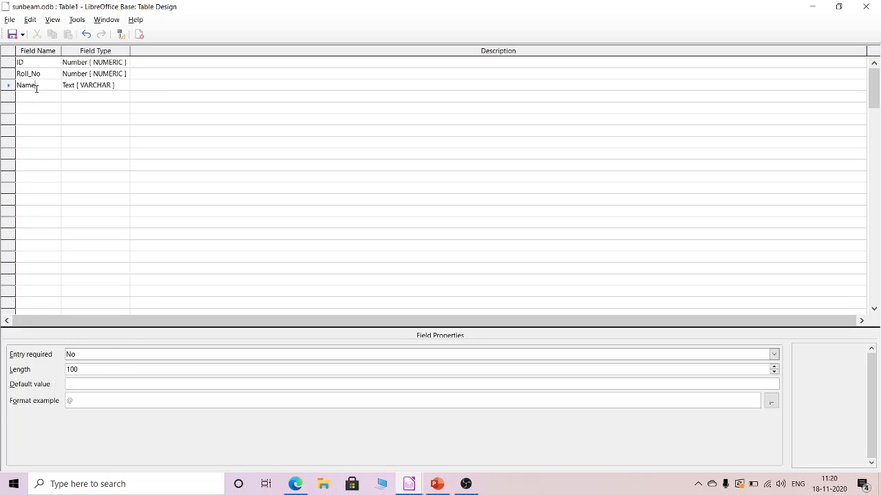
click(87, 94)
click(86, 87)
click(125, 85)
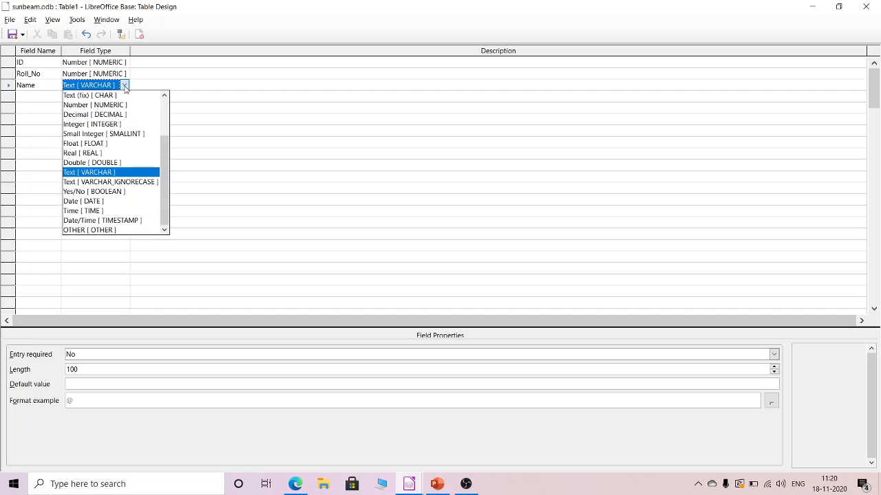
click(124, 85)
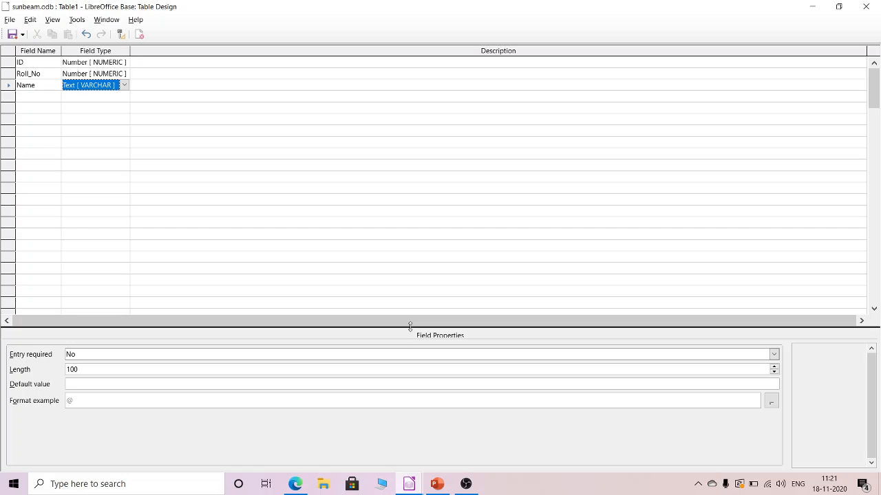
Enlarge the field properties area and make entry required for the Name field.
drag(412, 332, 411, 247)
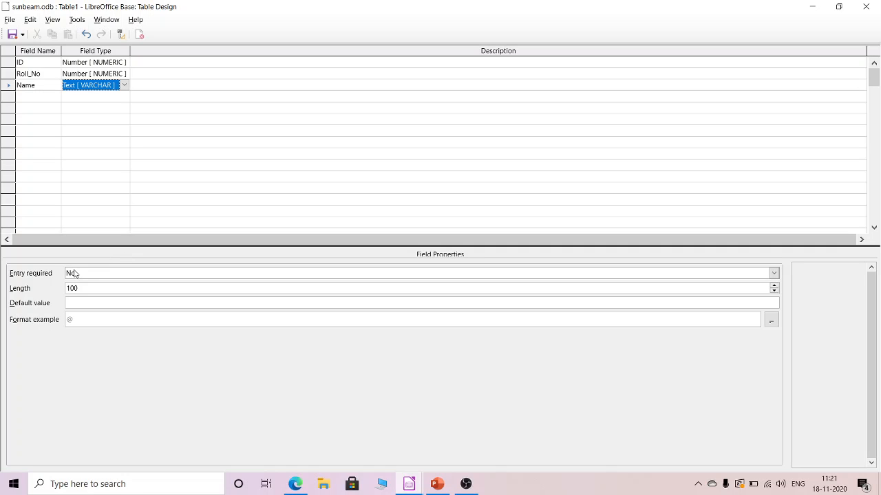
click(774, 273)
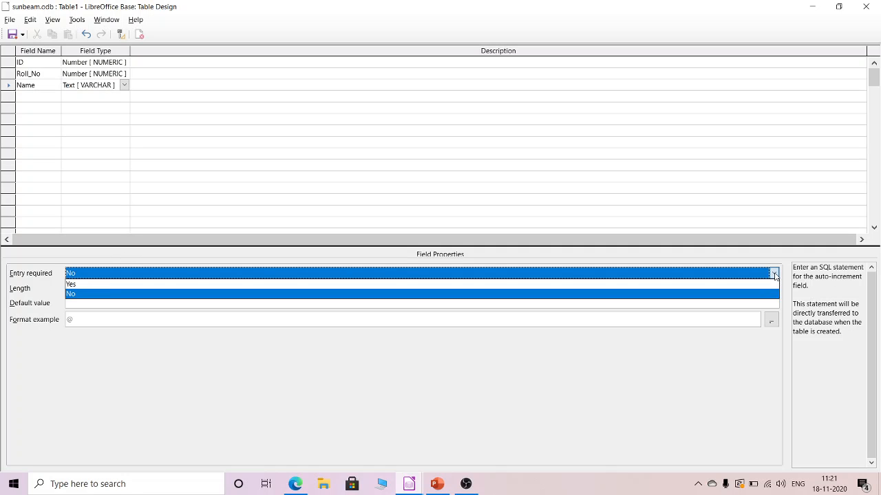
click(245, 284)
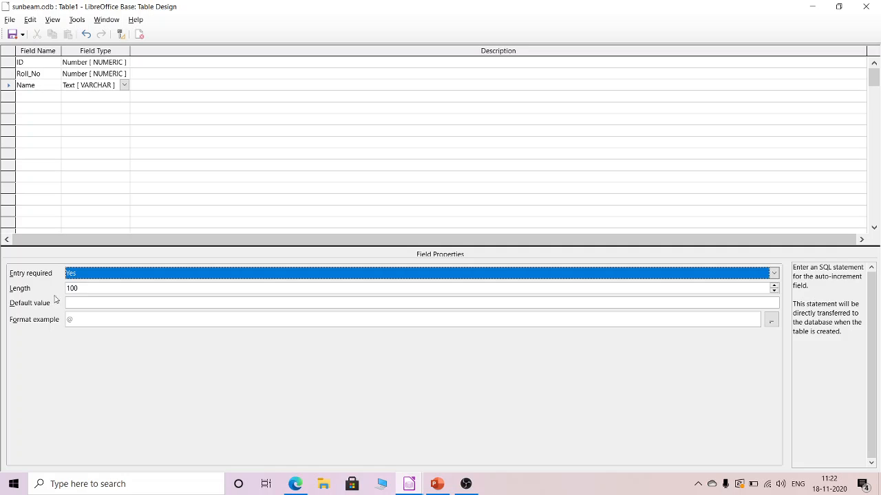
Try lengths of 50 and 20 for the Name field and restore the length of 100.
click(89, 288)
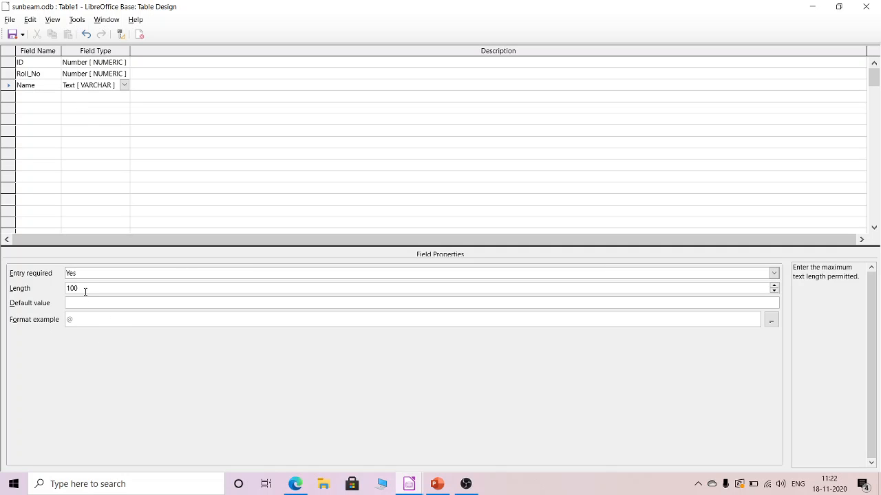
drag(84, 291, 51, 289)
text(50)
drag(81, 291, 48, 290)
text(20)
double_click(100, 286)
text(100)
click(86, 304)
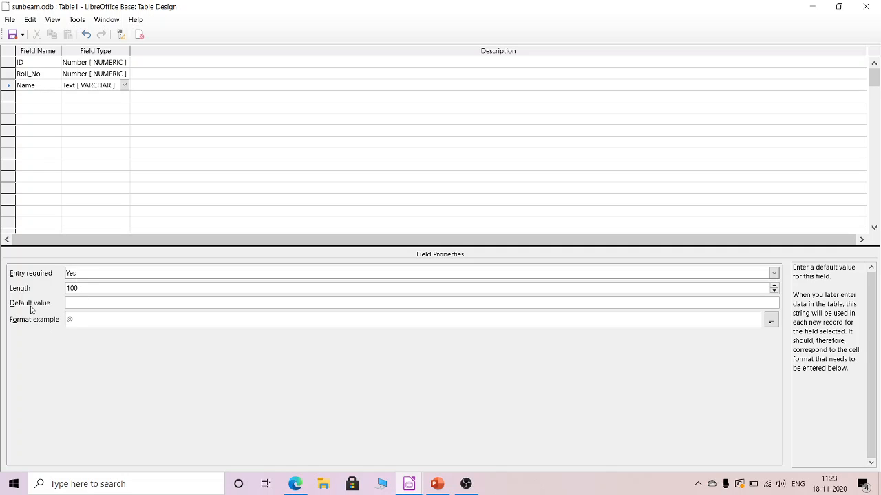
click(102, 301)
Add a Class text field below Name and set its length to 20.
click(37, 97)
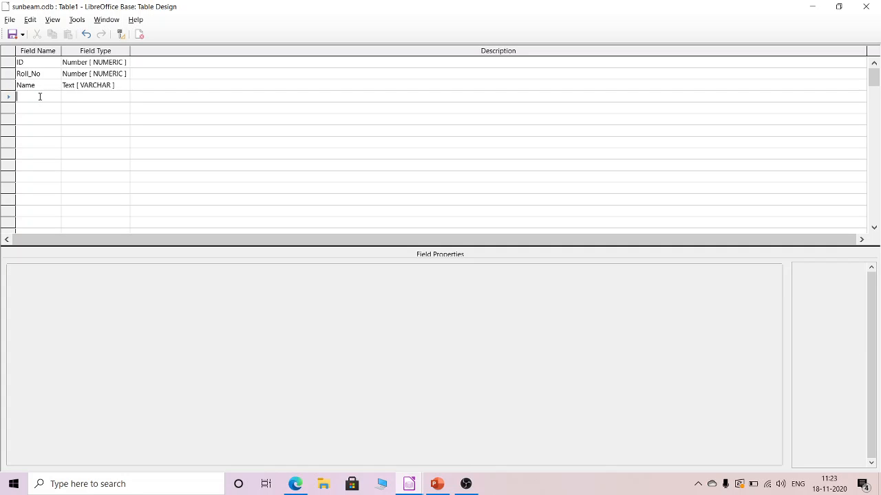
text(Class)
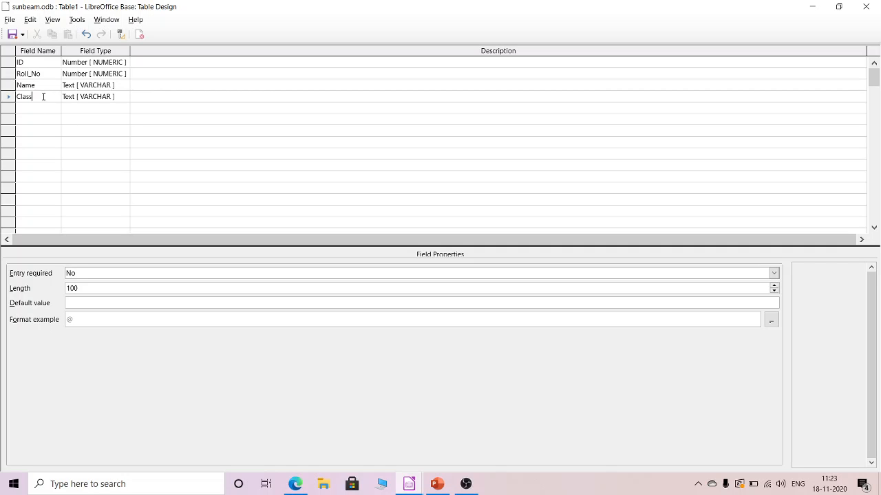
double_click(83, 289)
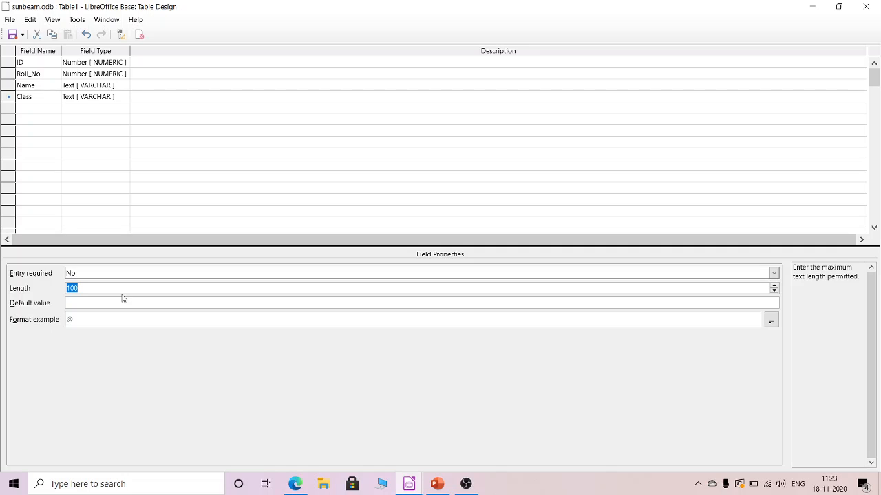
text(20)
Add a Section text field below Class and set its length to 20.
click(47, 108)
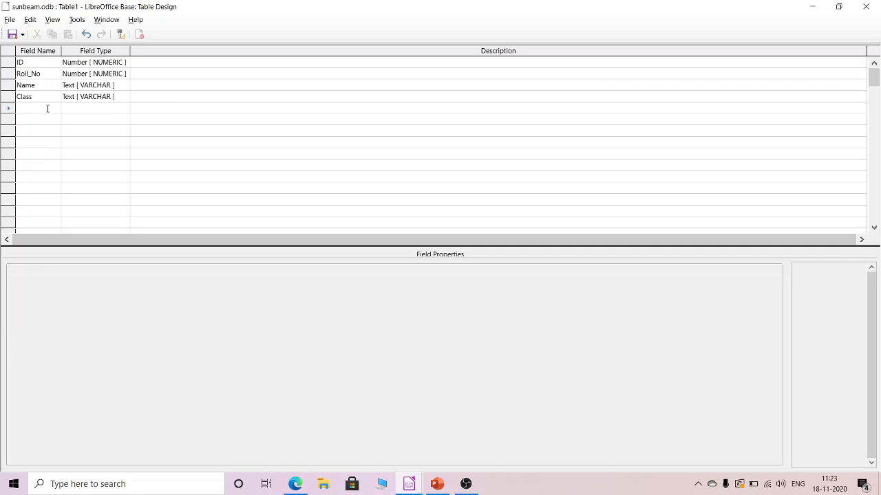
text(Section)
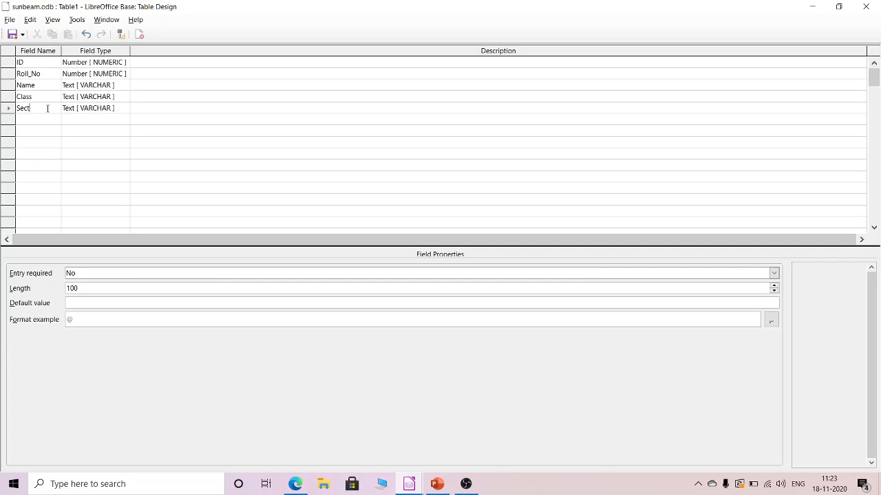
click(90, 287)
drag(90, 287, 63, 293)
text(20)
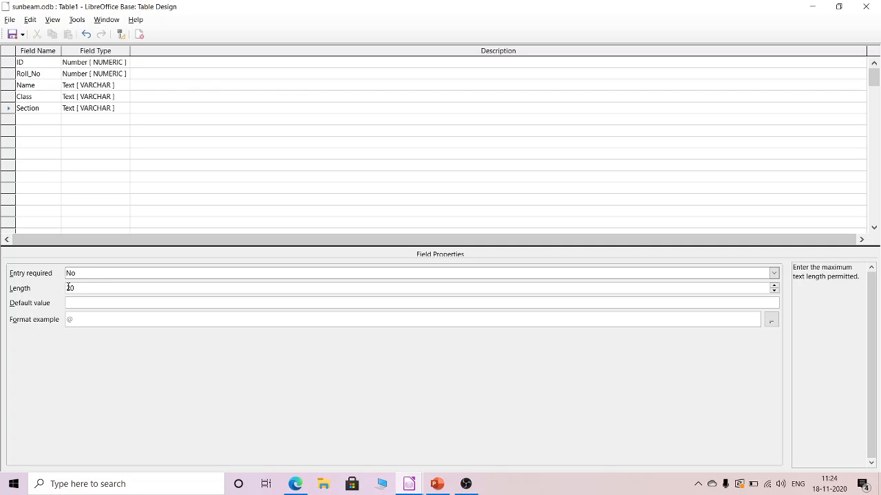
Add an Address text field below Section and set its length to 200.
click(38, 117)
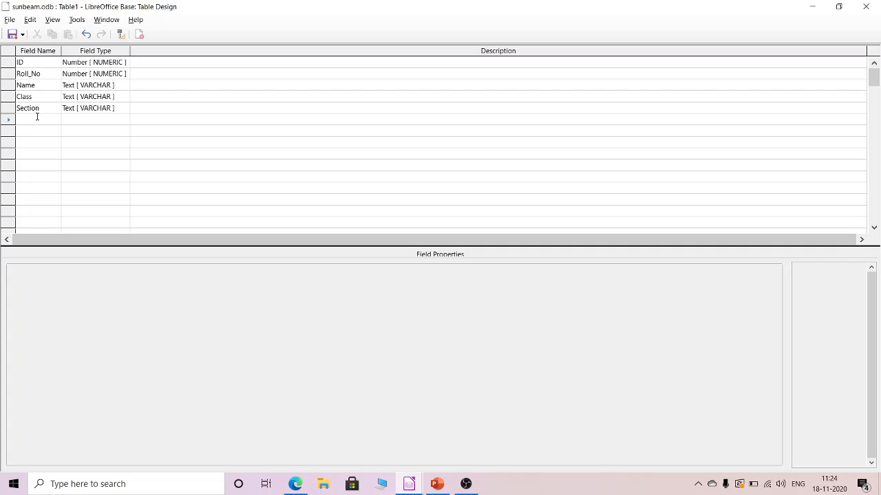
text(Address)
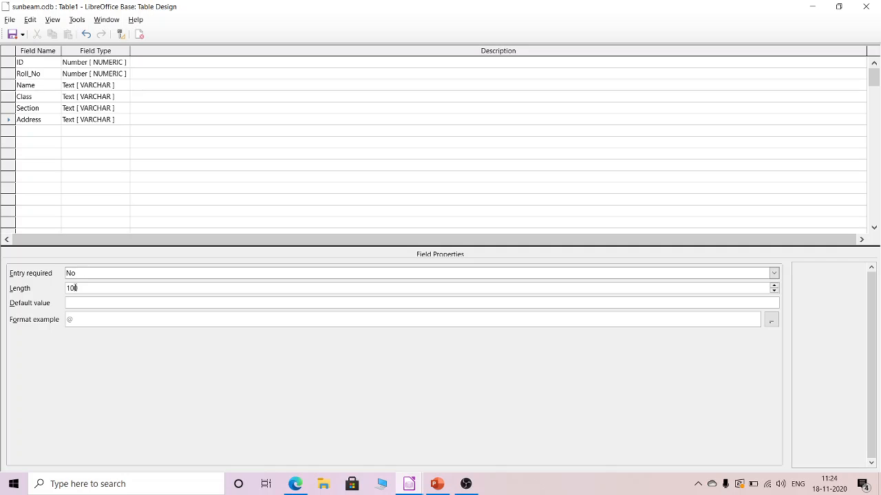
click(99, 289)
double_click(68, 288)
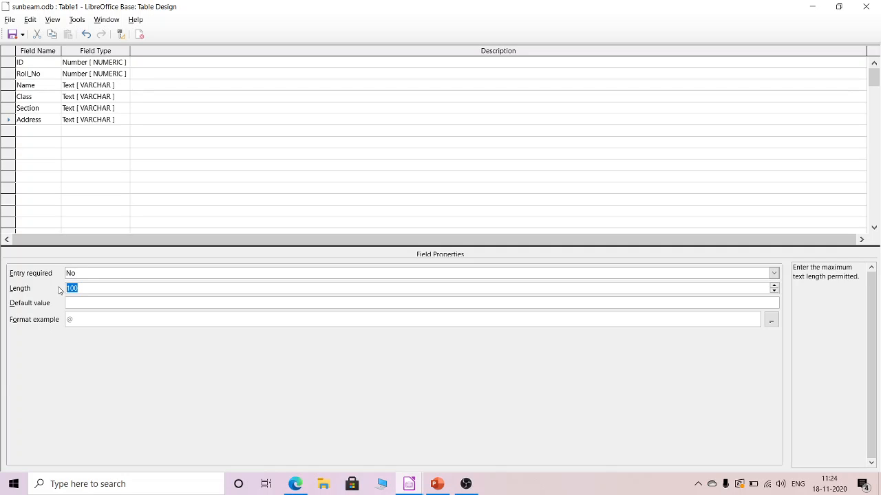
text(200)
Add an Email text field below Address and enter "No Emiail id" as its default value.
click(37, 132)
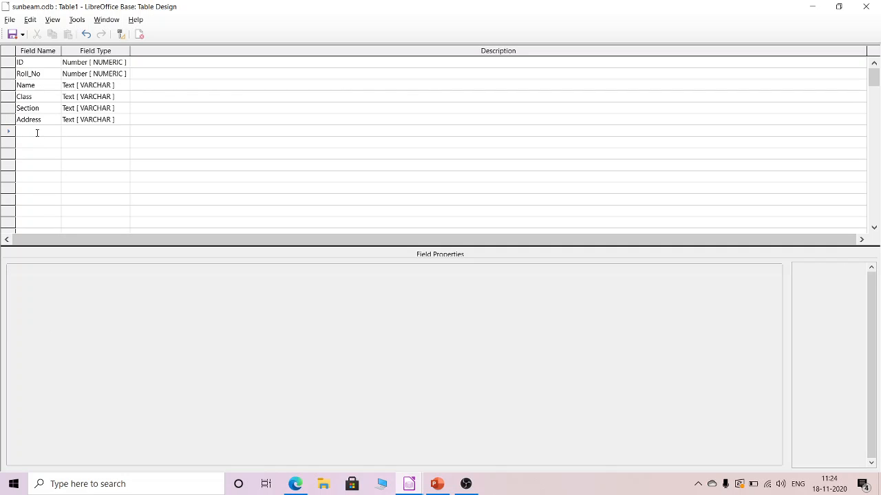
text(E)
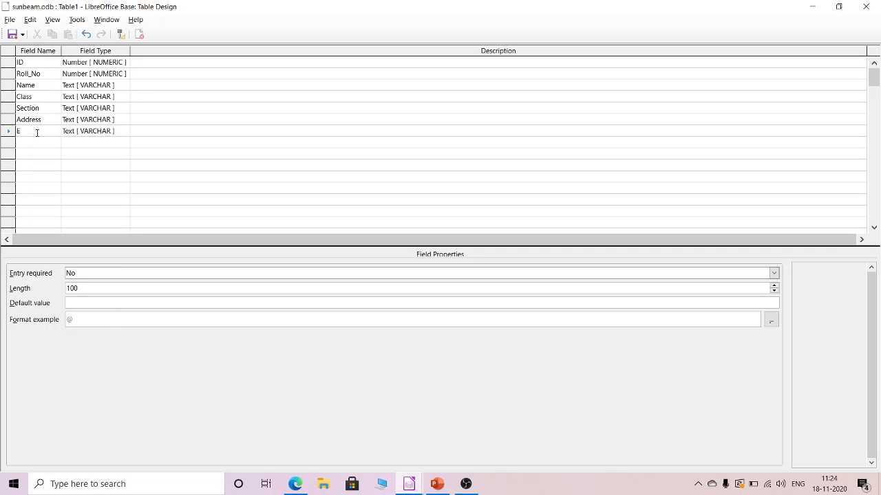
text(mail)
click(83, 302)
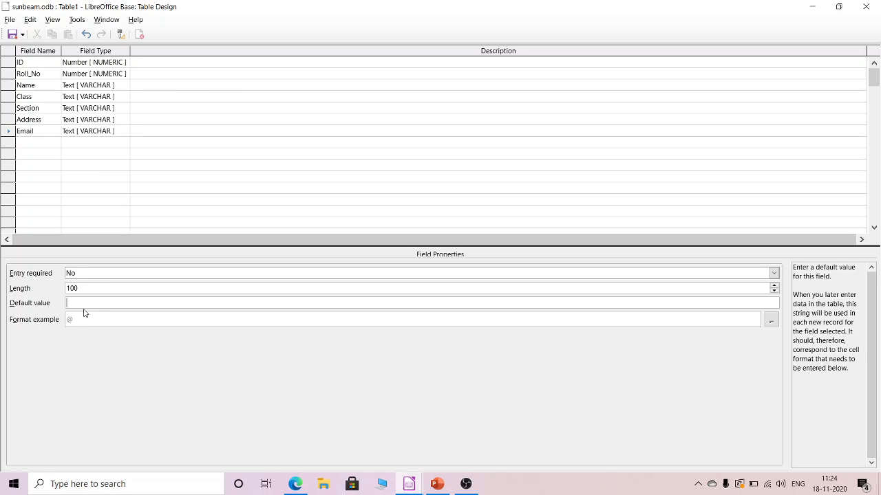
text(No Emiail id)
drag(104, 303, 27, 304)
Add a Price field below Email with the field type Number [ NUMERIC ].
click(42, 143)
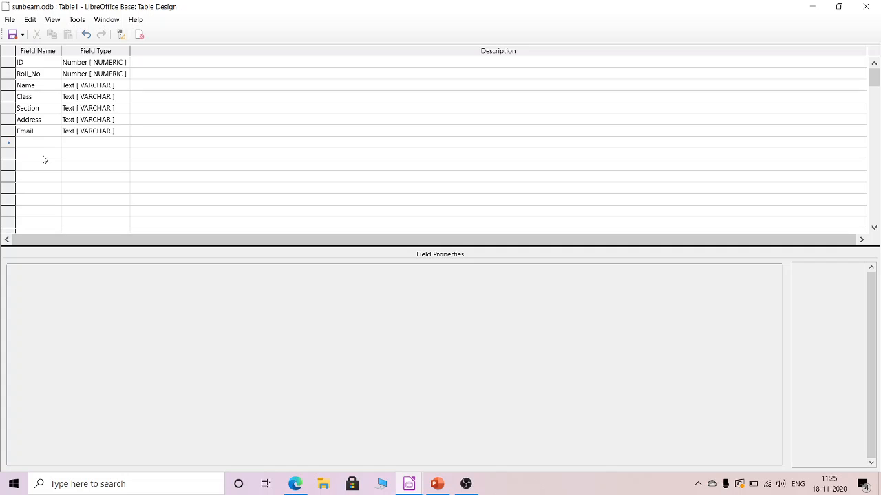
text(Price)
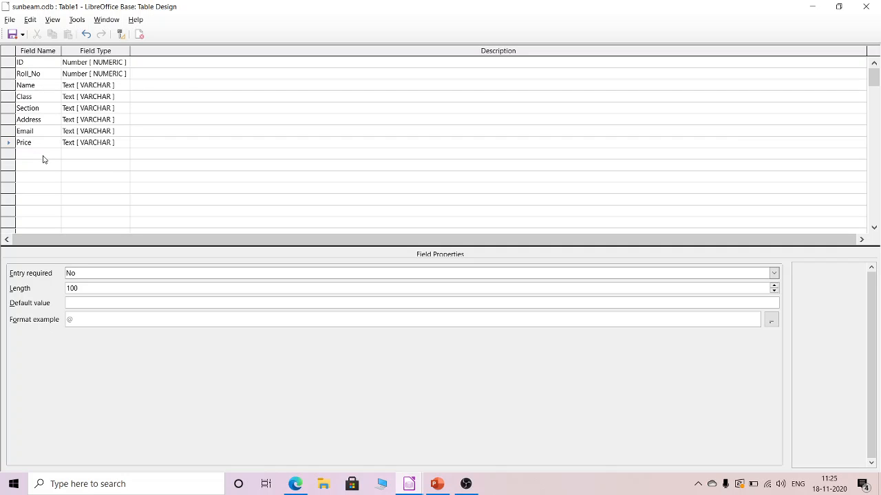
click(104, 143)
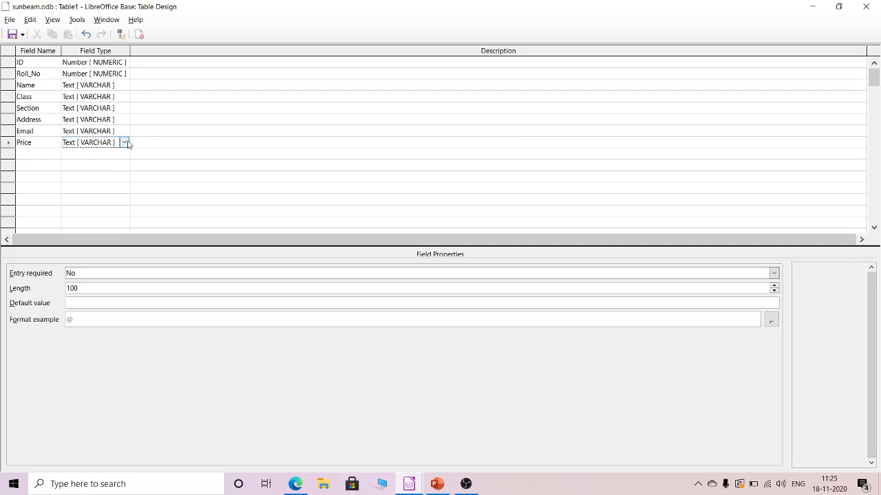
click(125, 142)
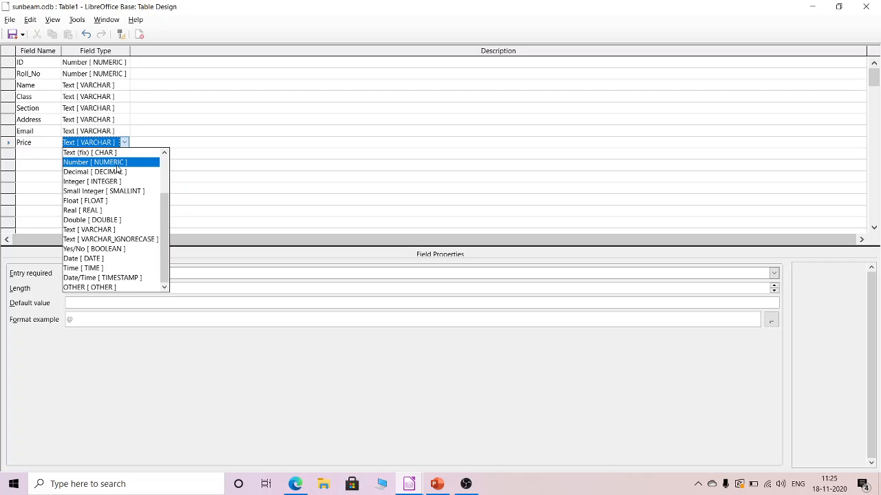
click(116, 164)
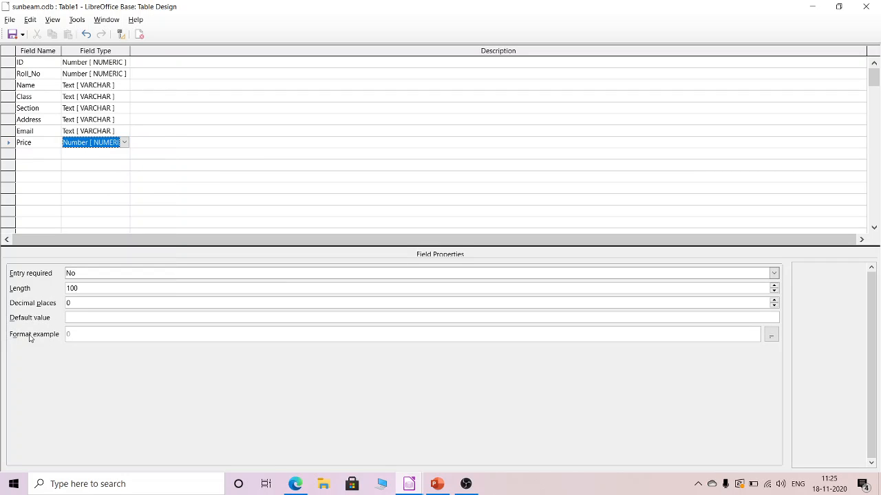
Try number formats and the Indian rupee currency format -₹1,234.00 for the Price field without applying them.
click(771, 335)
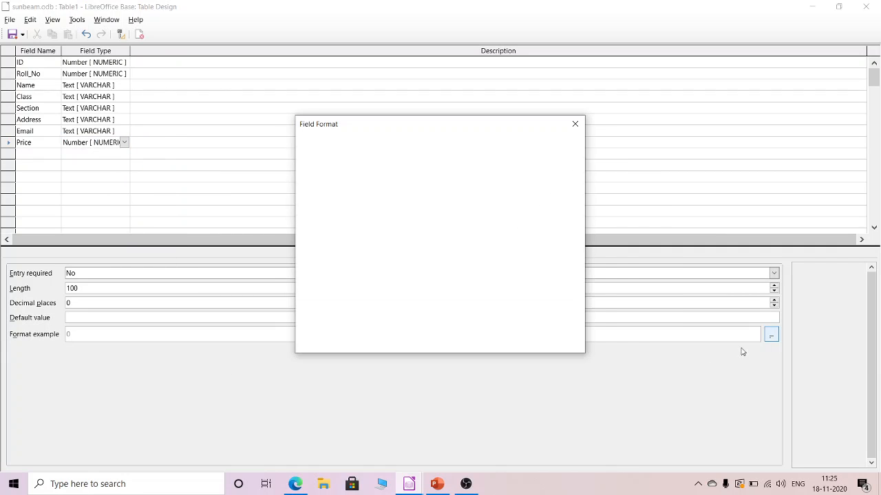
drag(466, 193, 465, 211)
click(405, 181)
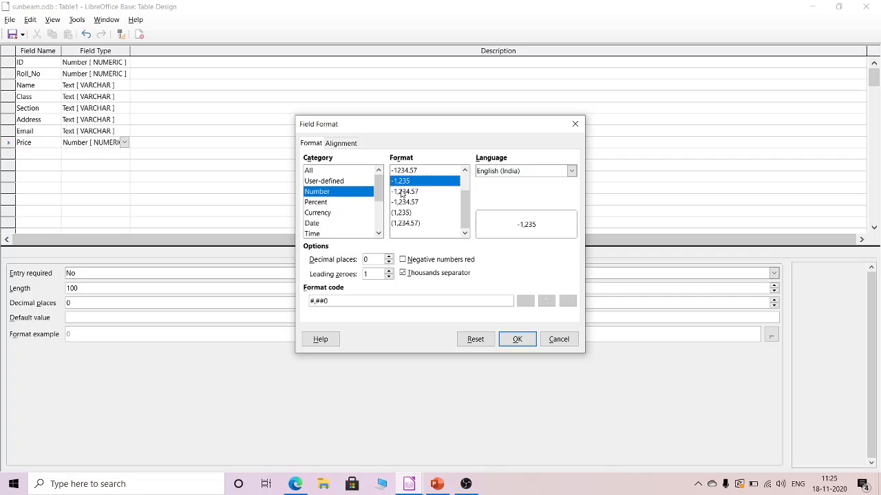
click(403, 192)
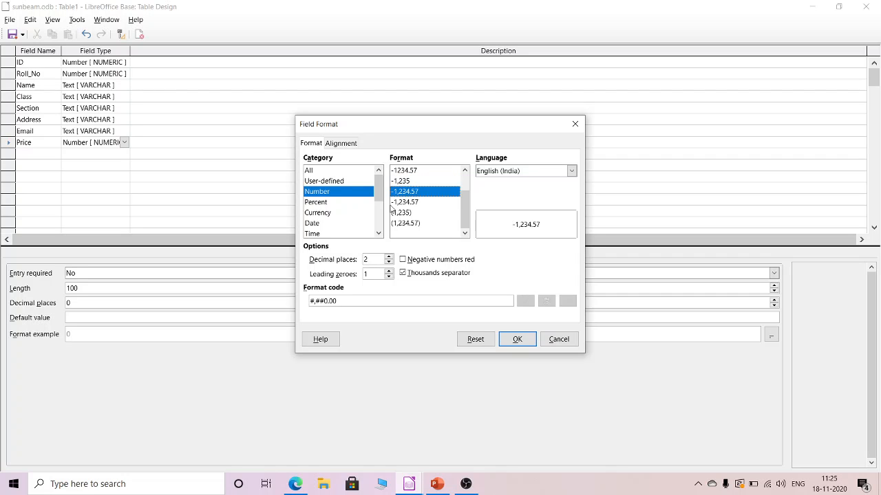
click(326, 215)
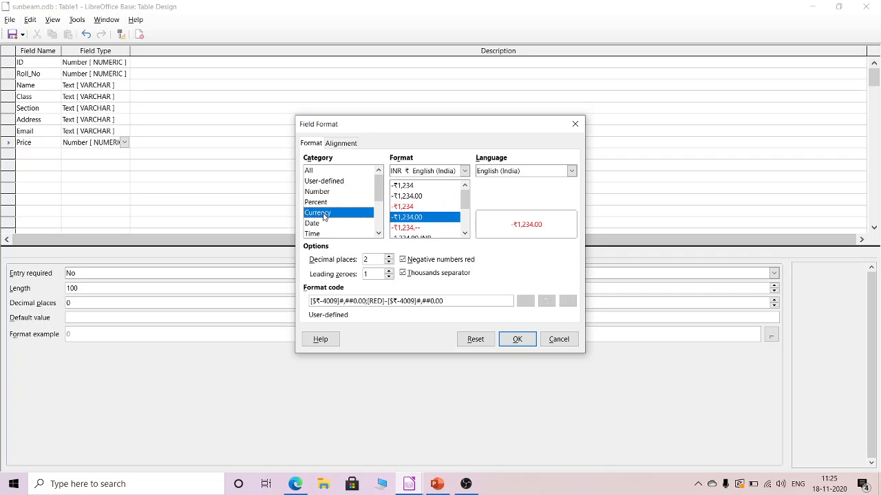
drag(464, 203, 464, 209)
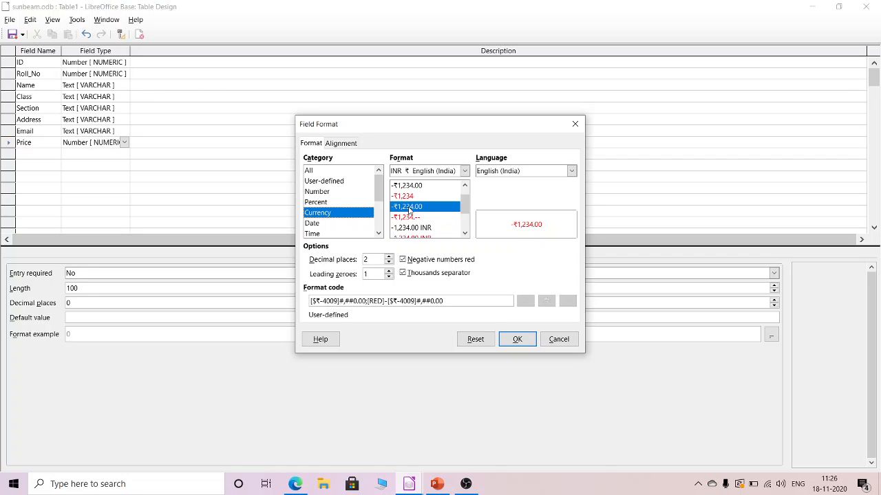
click(410, 196)
click(411, 185)
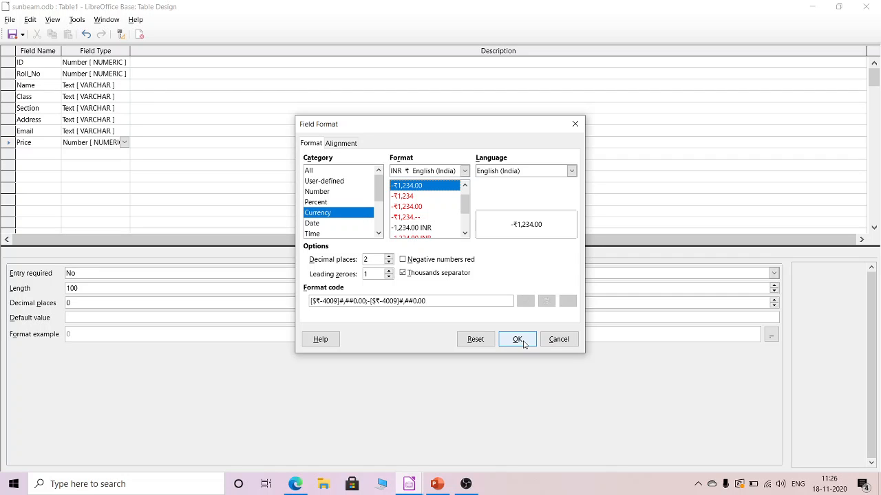
click(558, 340)
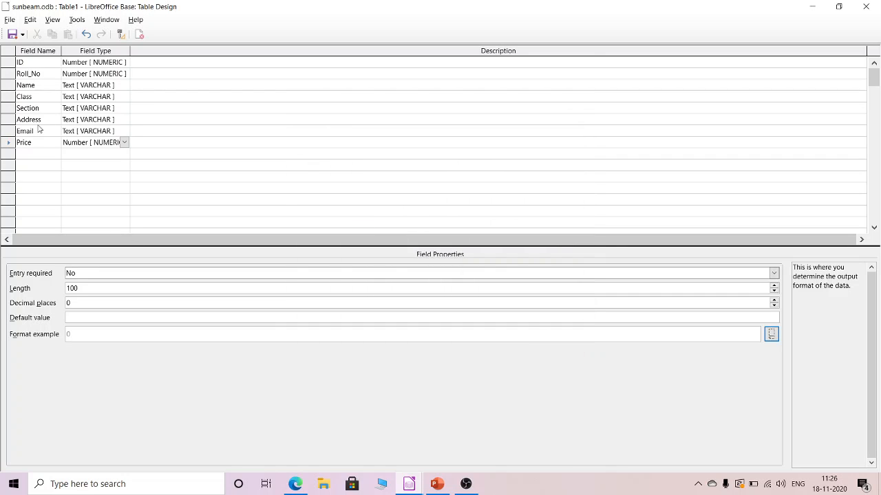
Remove the Price field from the table design, clearing both its type and its name.
click(6, 144)
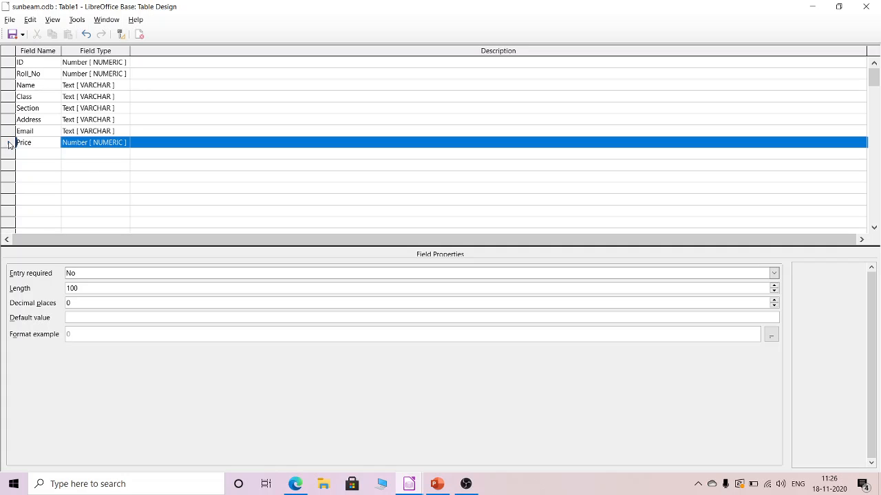
right_click(7, 144)
click(34, 149)
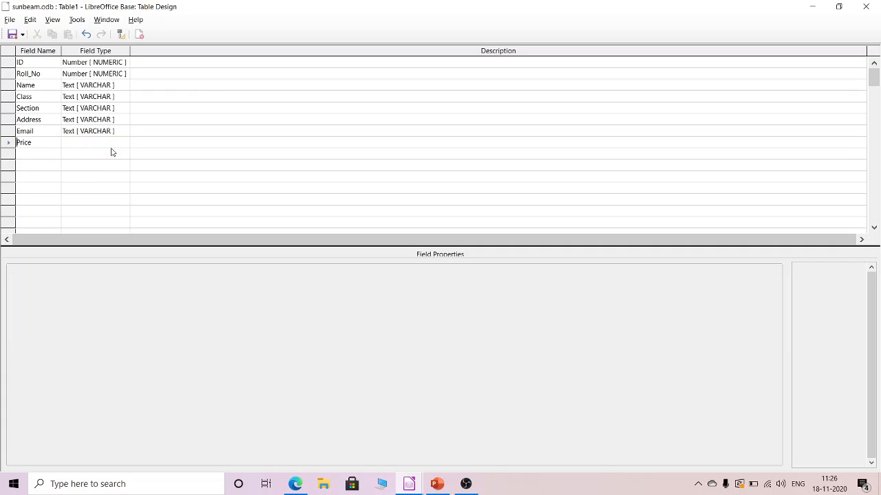
click(9, 145)
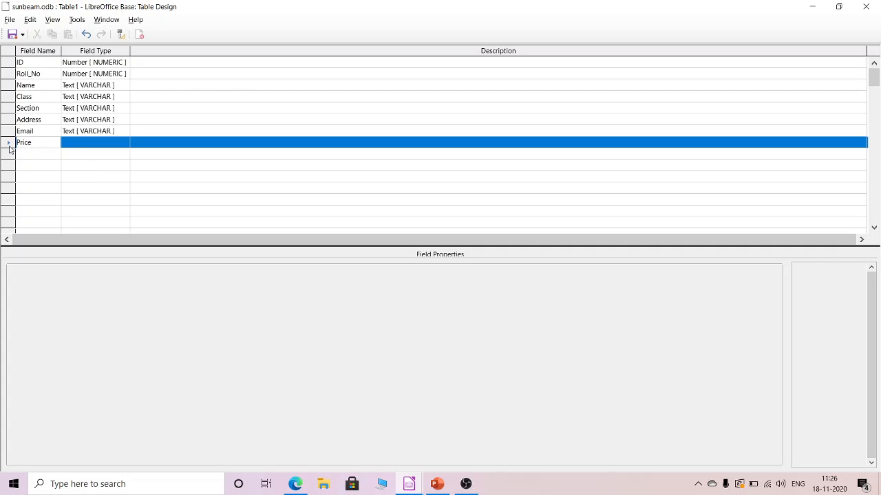
right_click(9, 146)
click(24, 152)
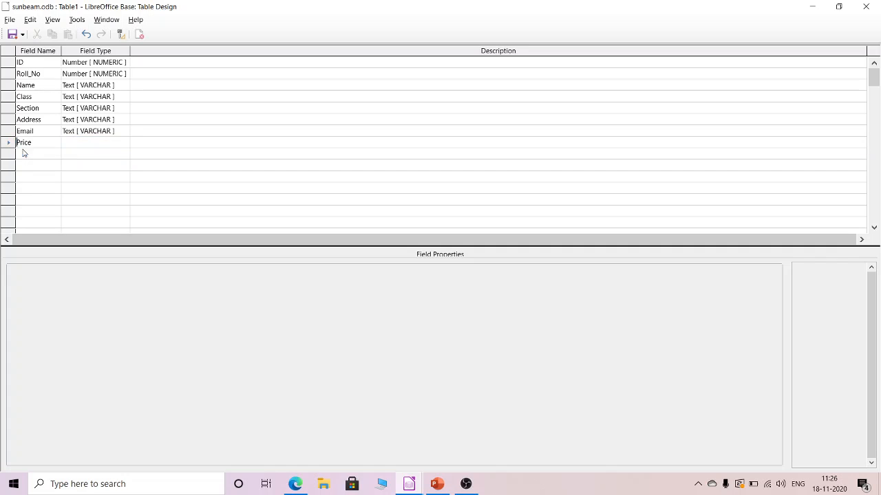
key(shift+Home)
key(BackSpace)
click(76, 134)
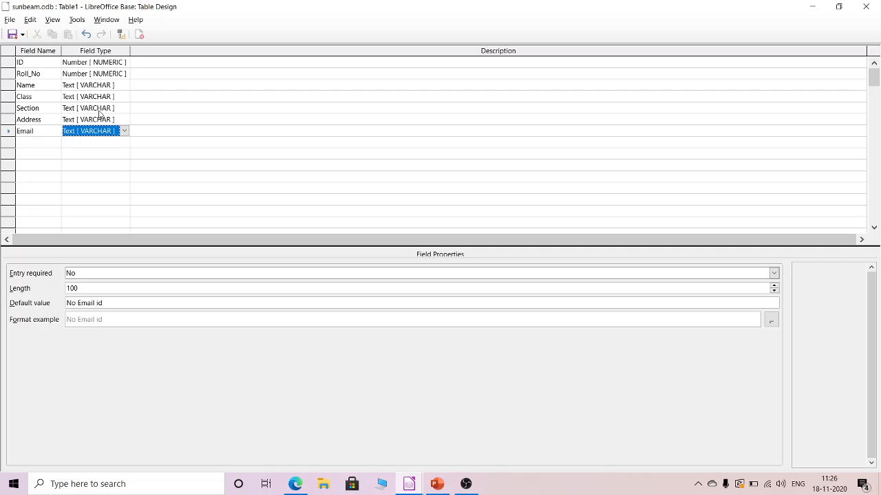
Try to close the table design and save it as Student without a primary key.
click(865, 6)
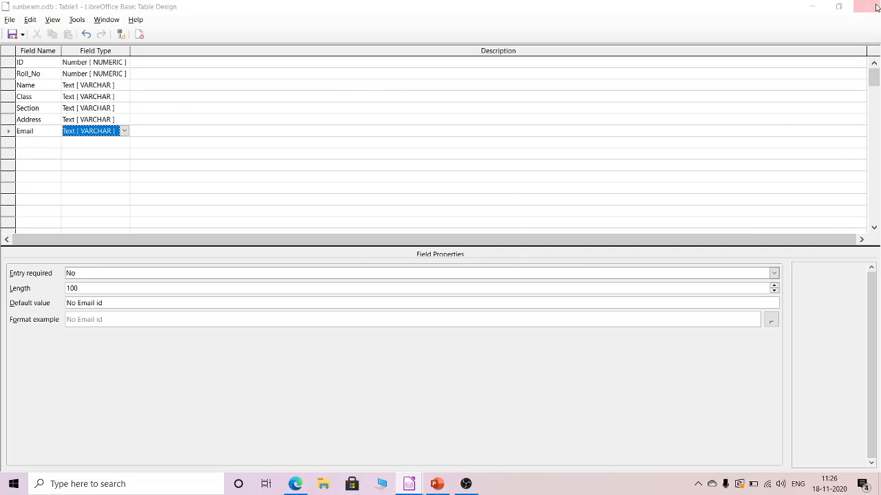
click(417, 262)
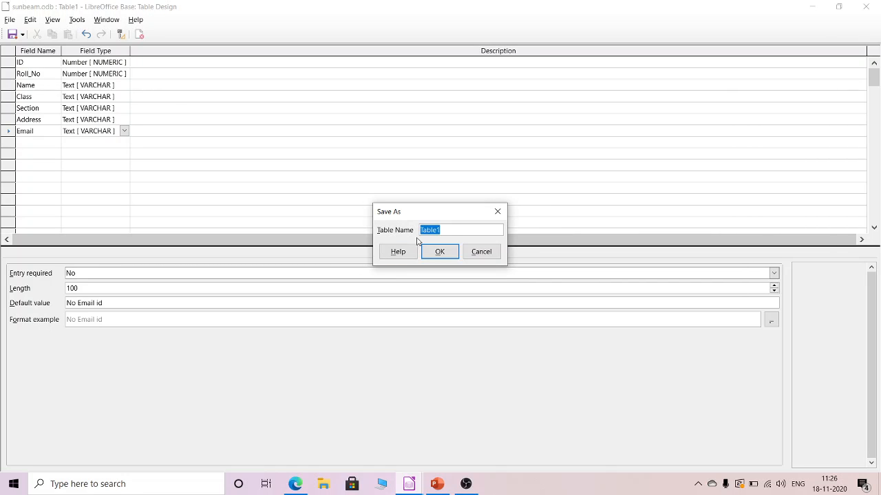
text(Student)
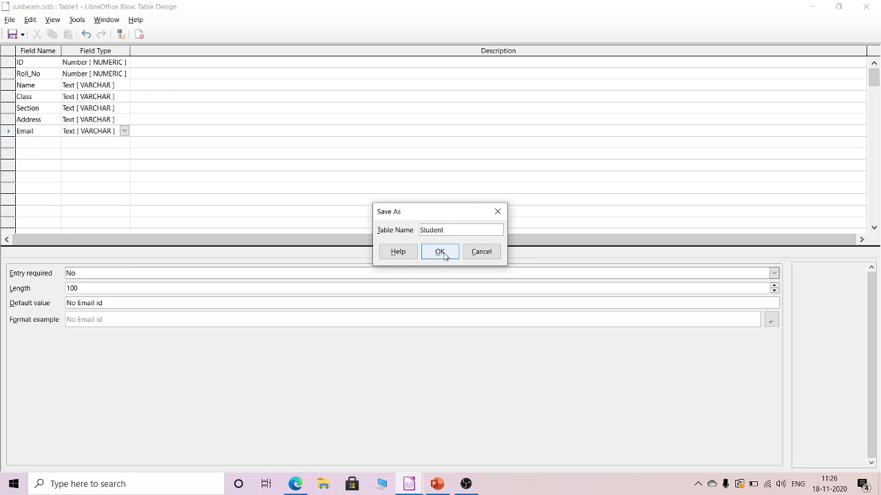
click(445, 254)
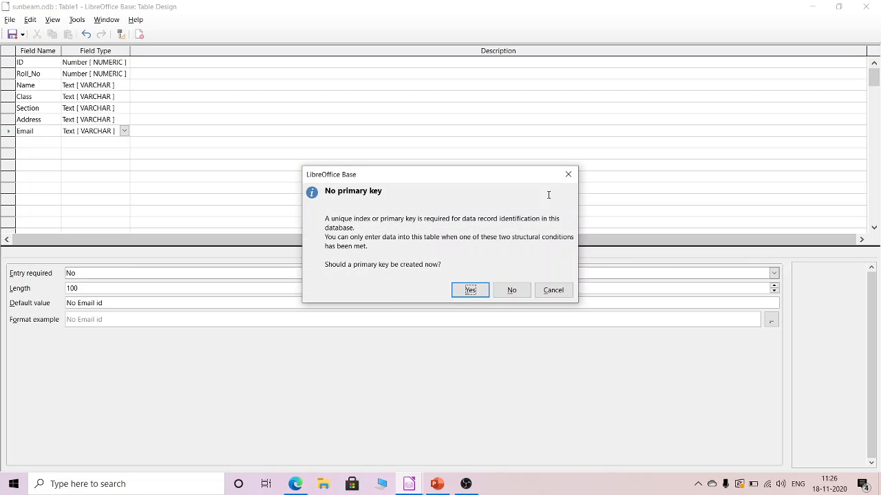
click(568, 174)
Make the ID field the primary key of the student table.
click(8, 62)
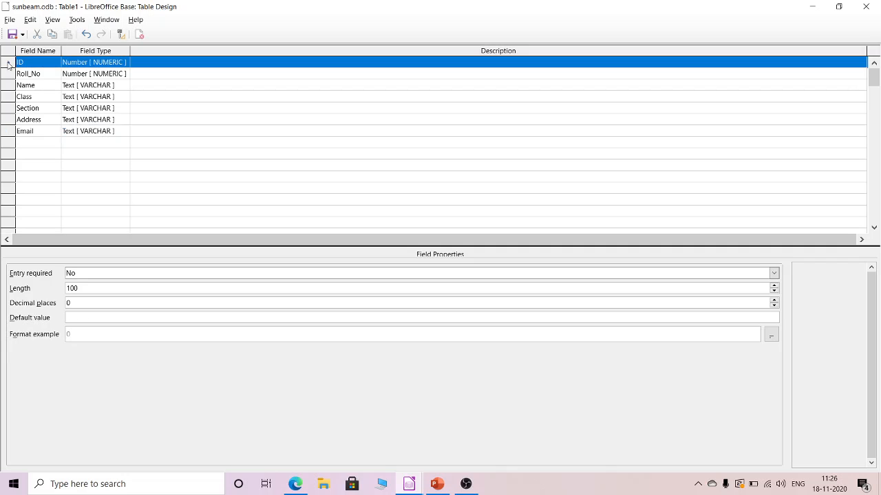
right_click(8, 64)
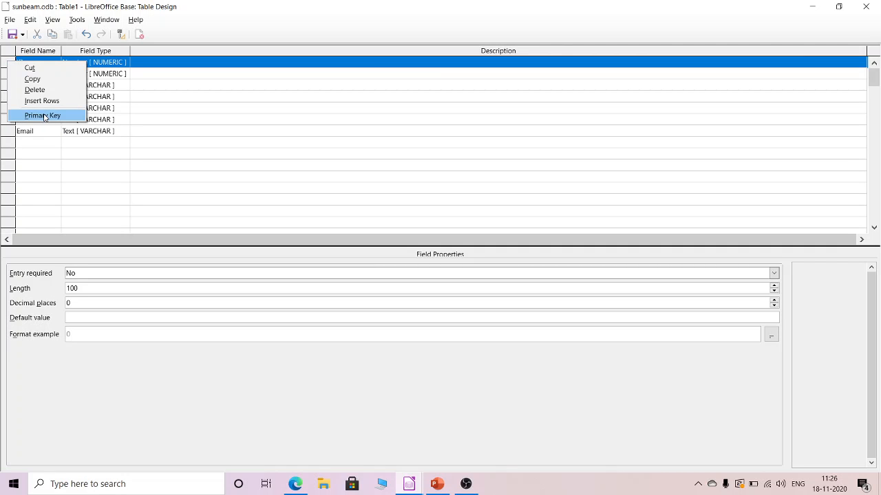
click(43, 115)
Close the table design, saving it under the table name Student.
click(865, 6)
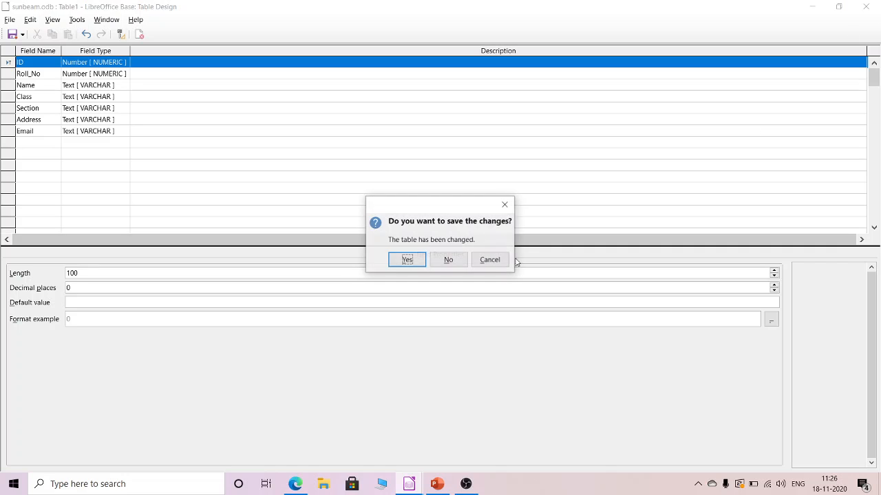
click(406, 260)
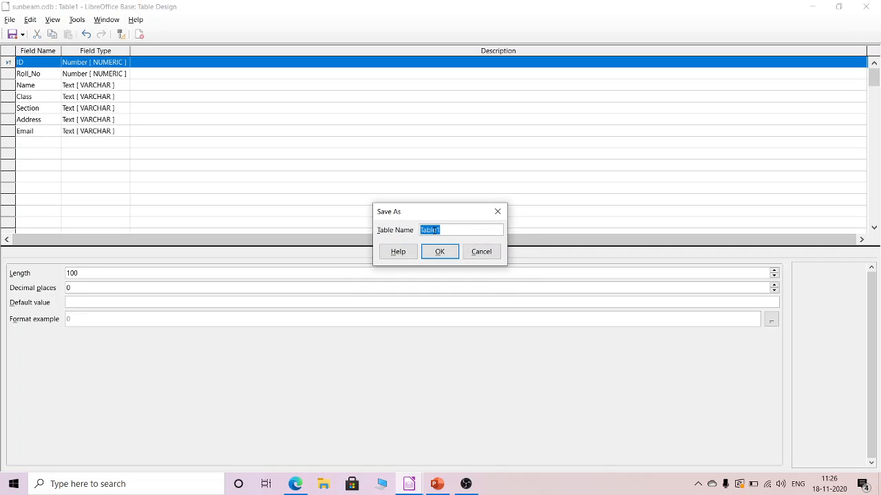
text(Student)
click(434, 256)
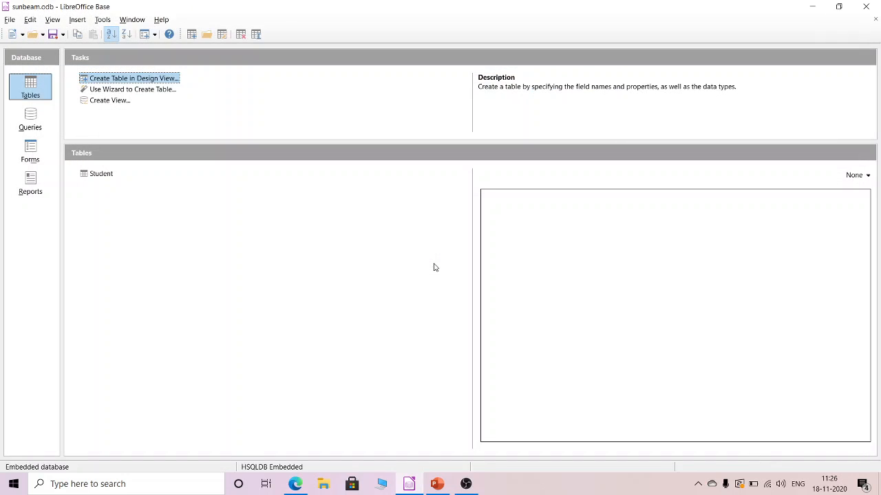
click(94, 181)
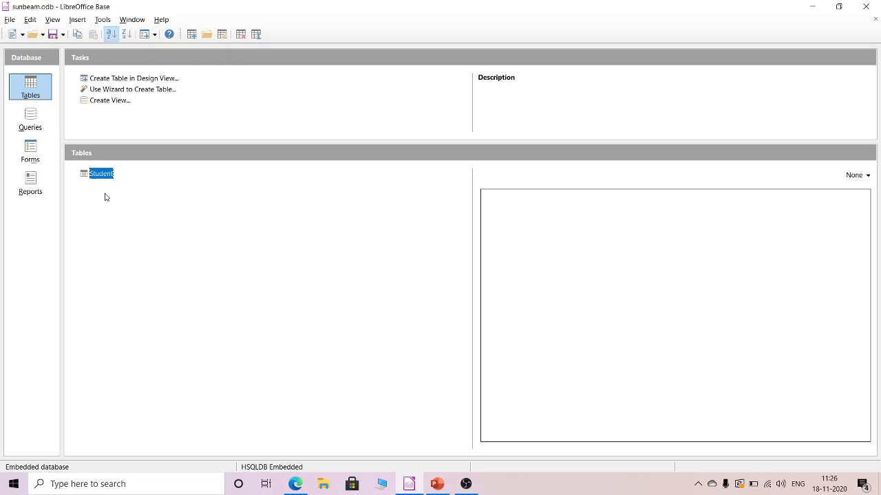
Start a second table in Design View with an ID field of type Number [ NUMERIC ] as its primary key.
click(148, 81)
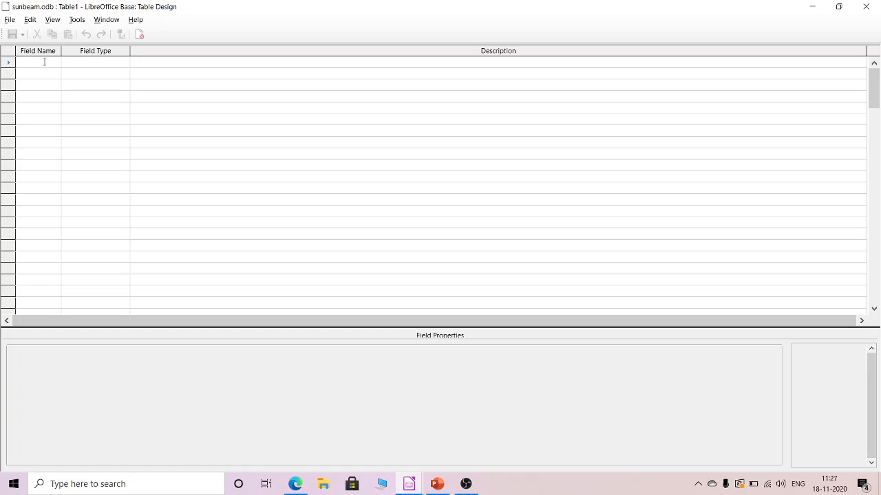
text(ID)
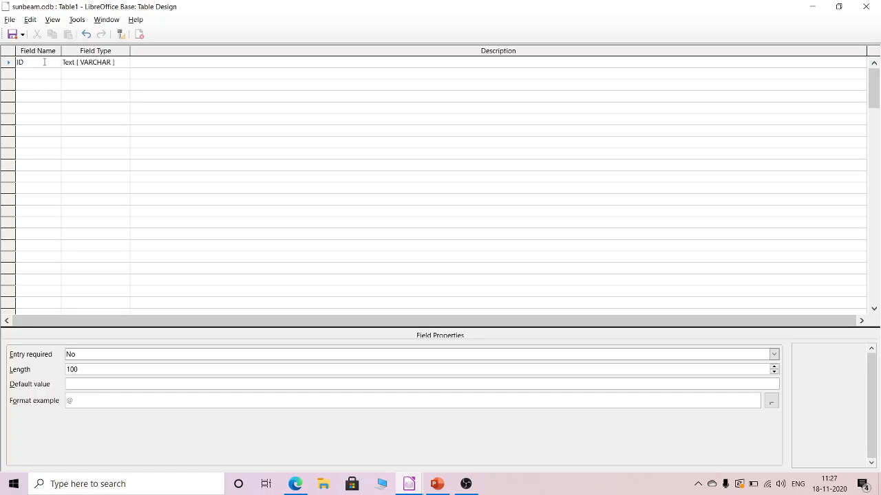
click(122, 64)
click(124, 63)
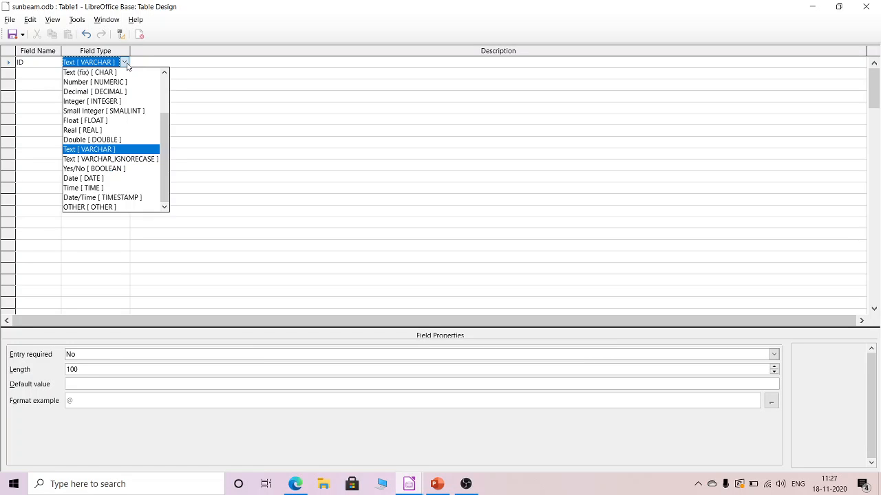
click(112, 81)
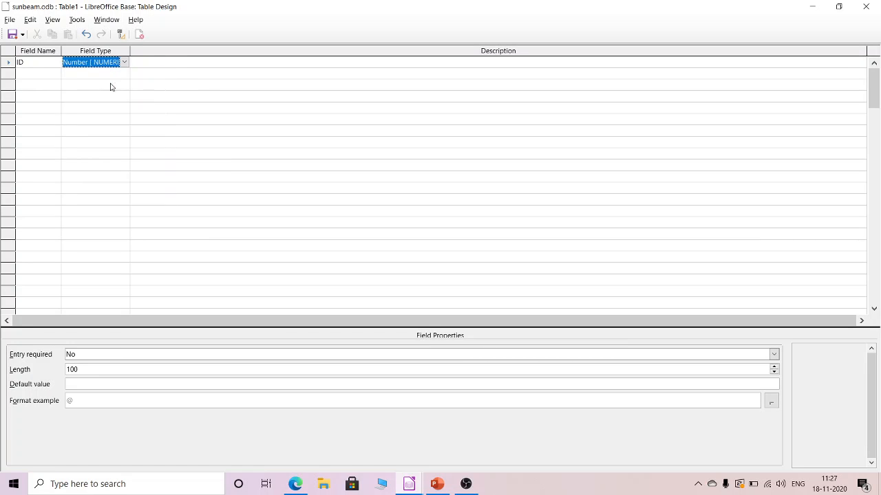
right_click(9, 63)
click(43, 117)
Add a Student_ID field below ID with the field type Number [ NUMERIC ].
click(31, 75)
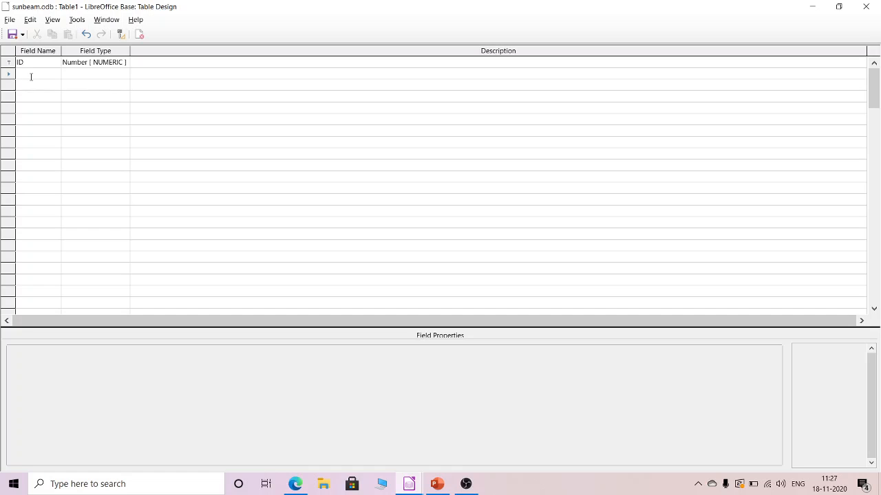
text(Stud)
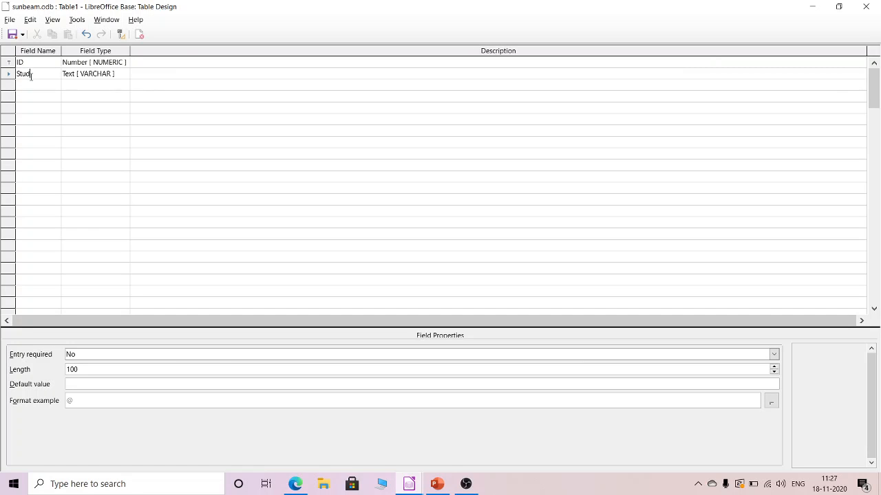
text(ent_ID)
click(124, 74)
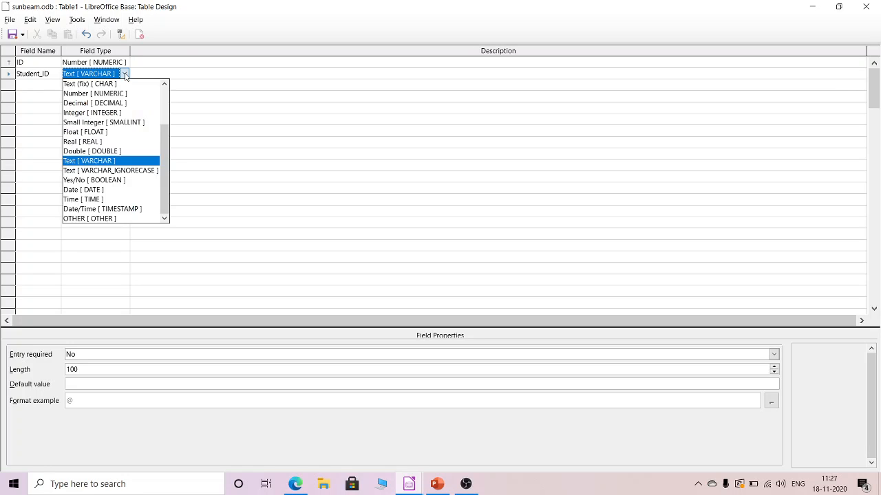
click(96, 94)
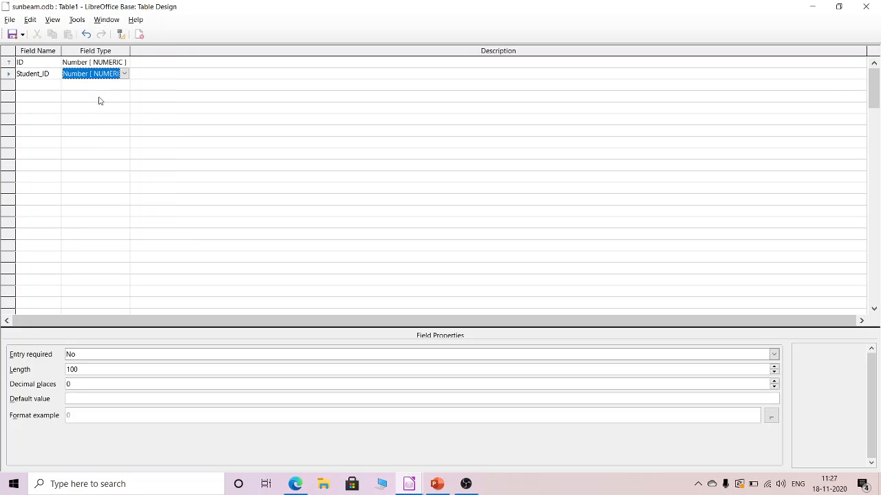
Add an English field below Student_ID with the field type Number [ NUMERIC ].
click(30, 87)
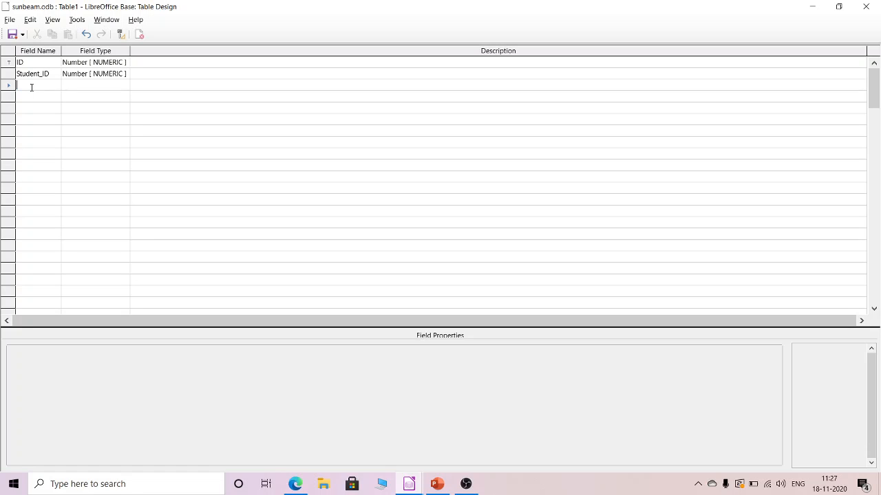
text(English)
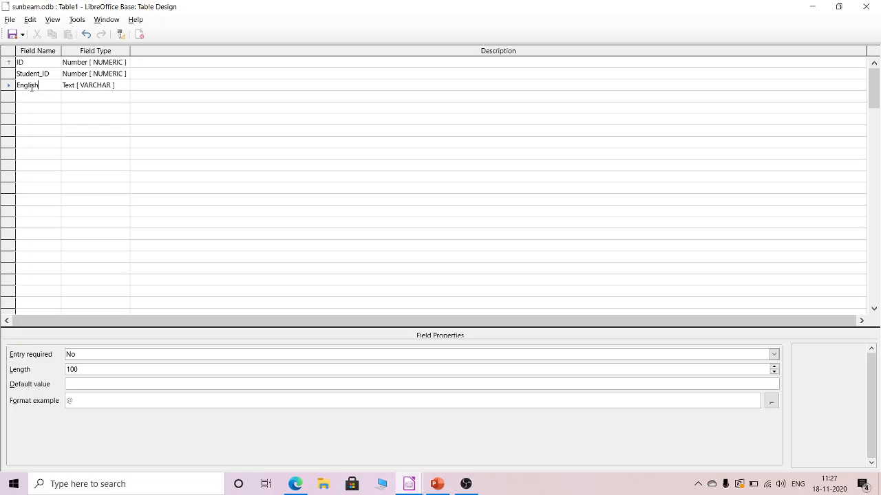
click(124, 86)
click(125, 85)
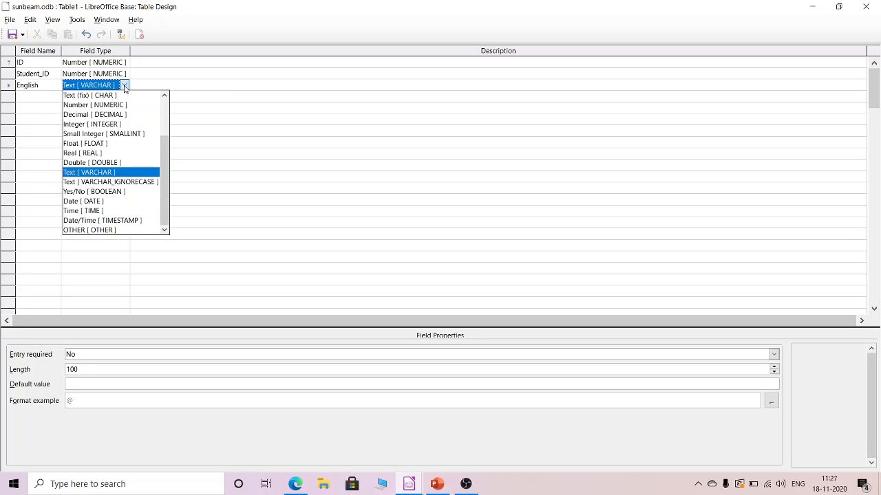
click(117, 116)
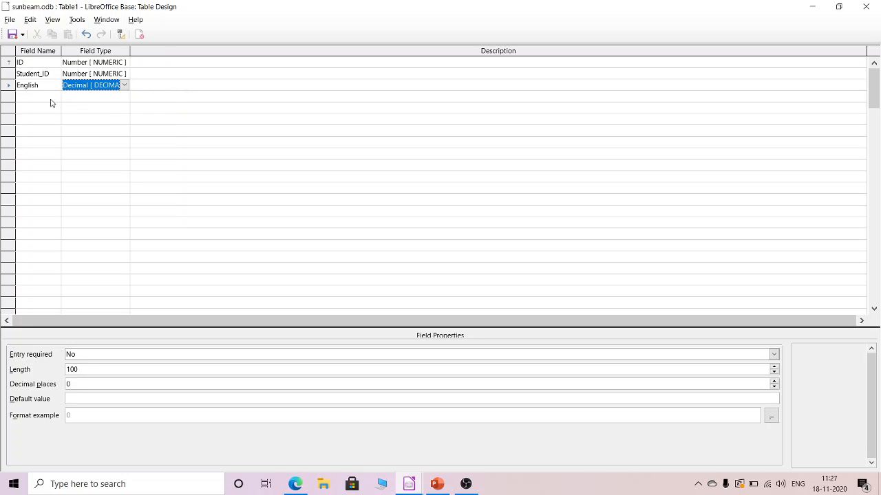
click(42, 97)
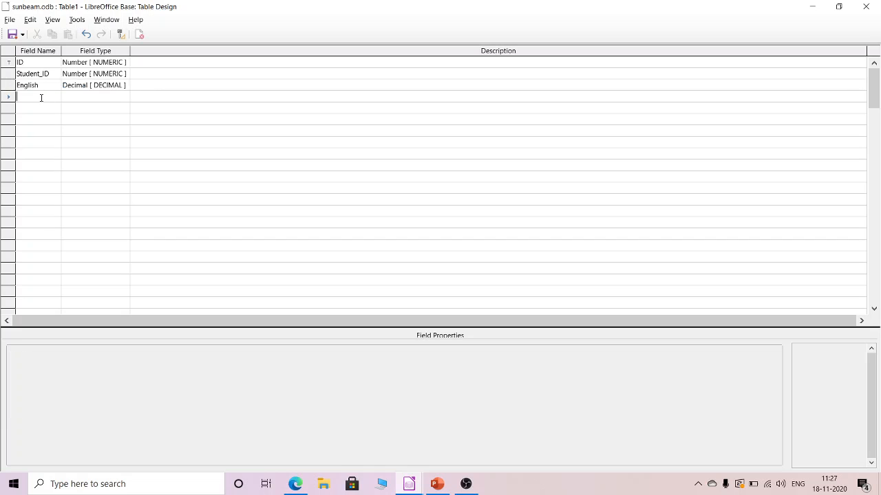
click(127, 86)
click(125, 84)
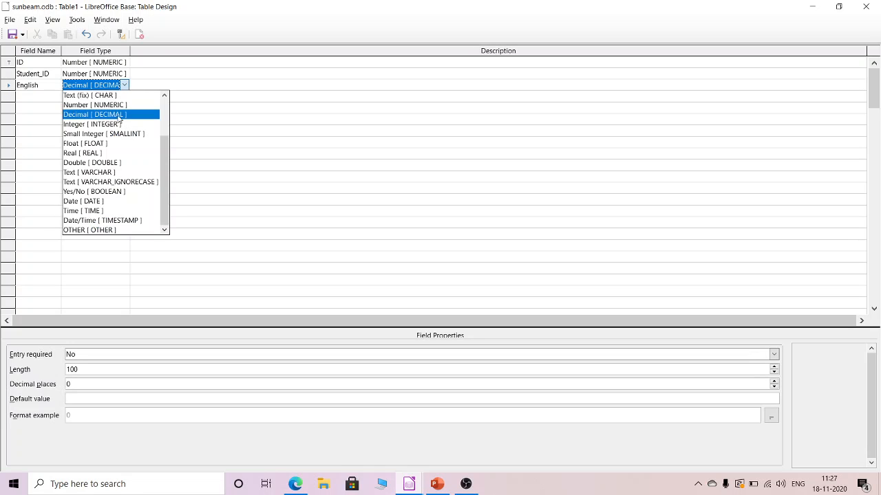
click(110, 105)
Add a Hindi field below English with the field type Number [ NUMERIC ].
click(51, 99)
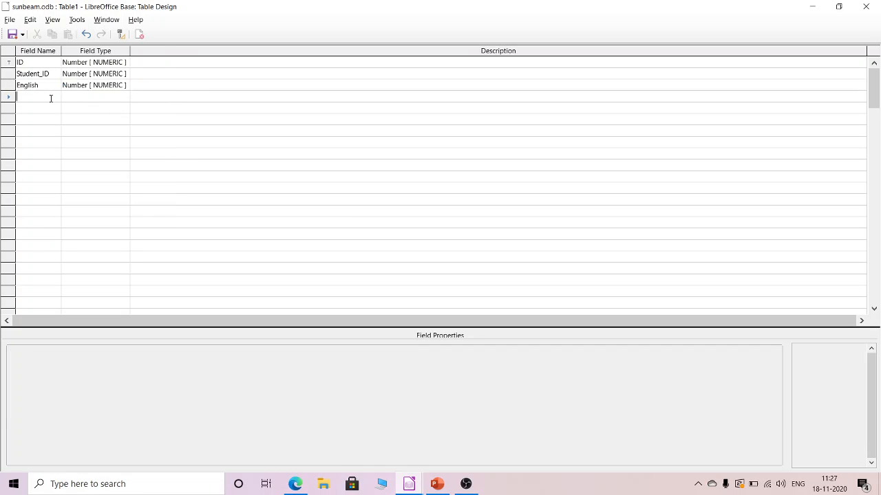
text(Hindi)
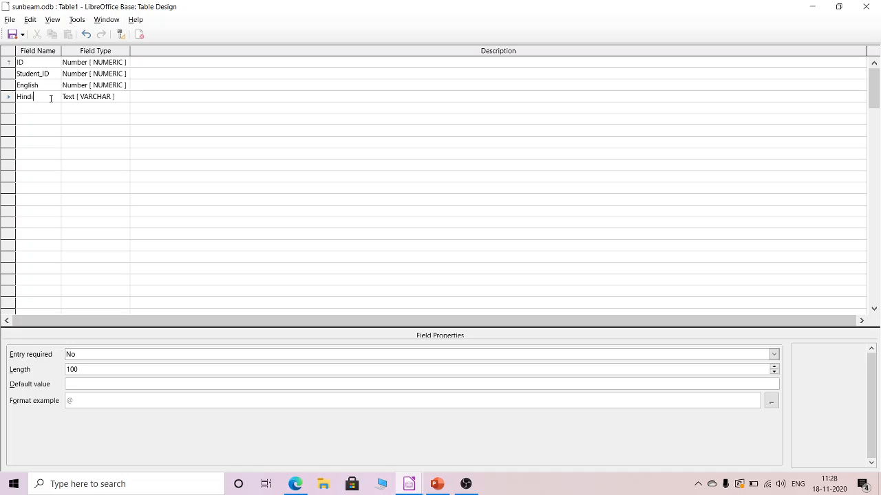
click(112, 97)
click(125, 96)
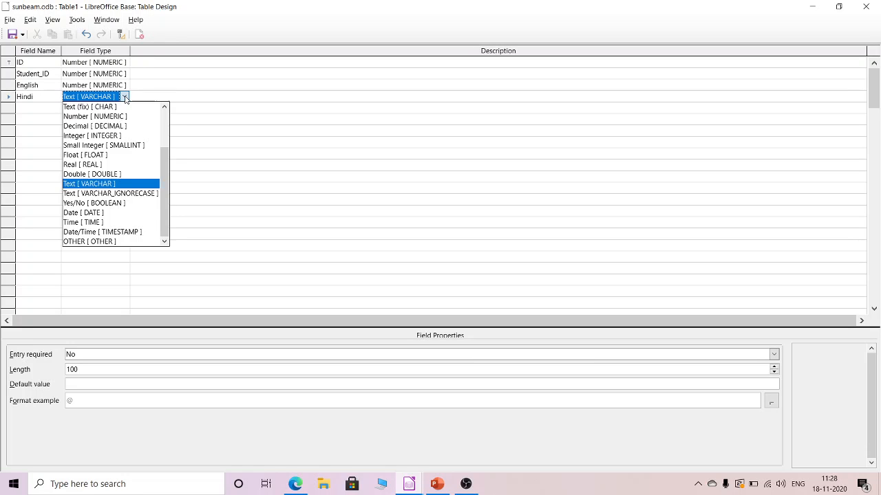
click(79, 118)
Add a Maths field below Hindi with the field type Number [ NUMERIC ].
click(51, 110)
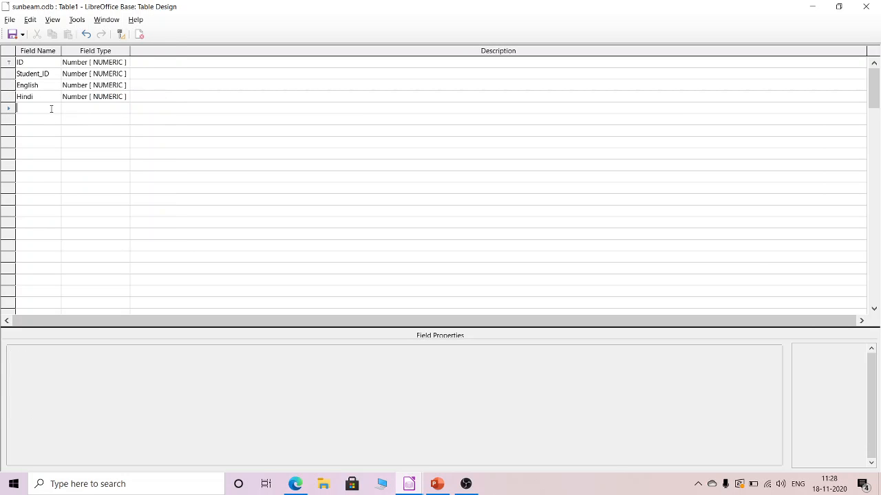
text(Maths)
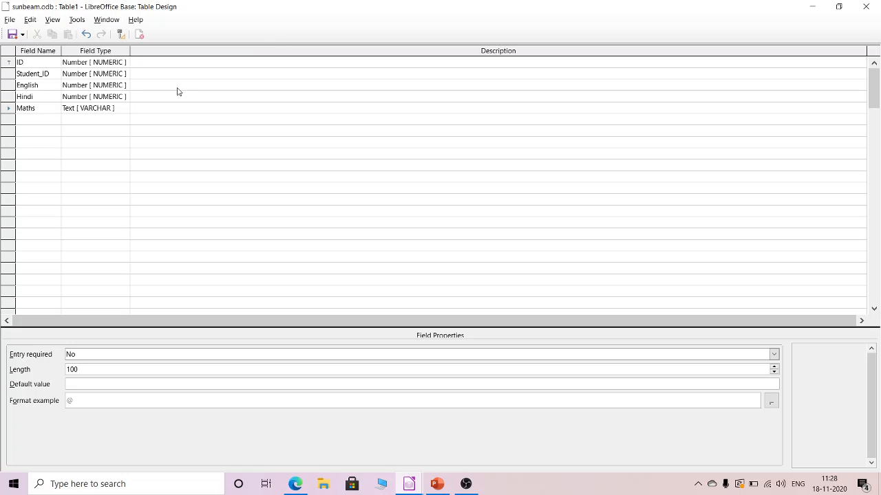
click(126, 109)
click(125, 109)
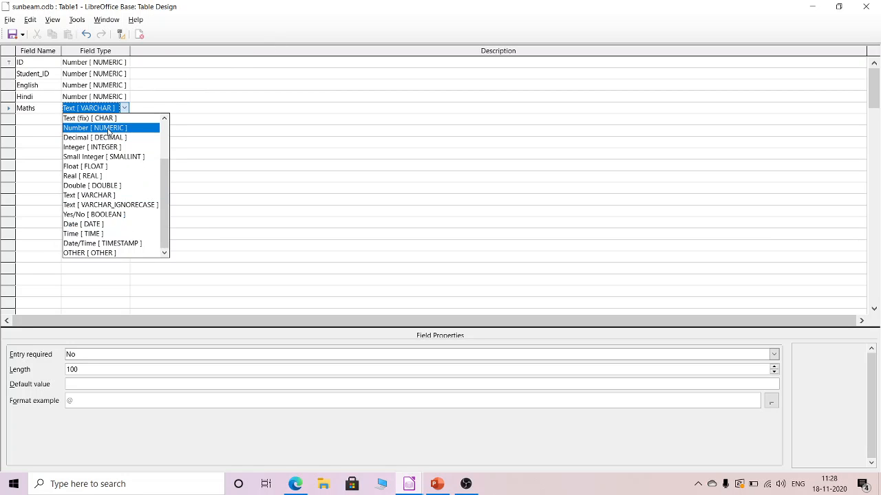
click(105, 128)
Add a Science field below Maths with the field type Number [ NUMERIC ].
click(46, 121)
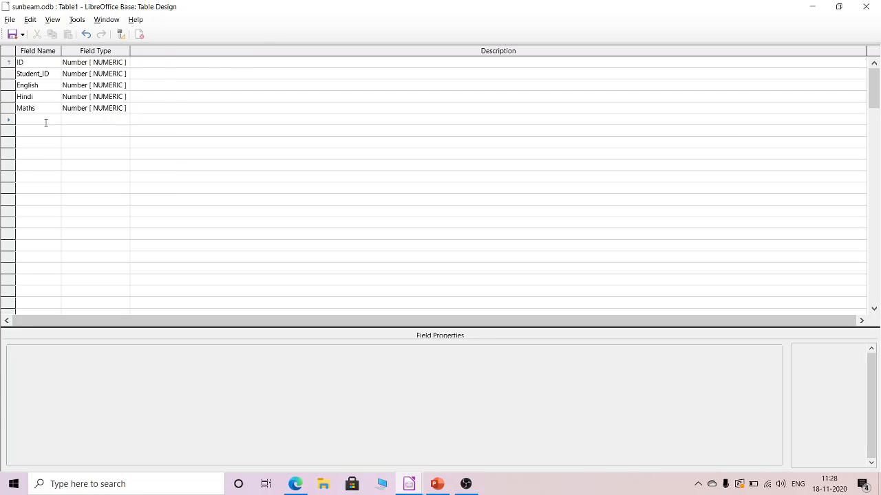
text(Science)
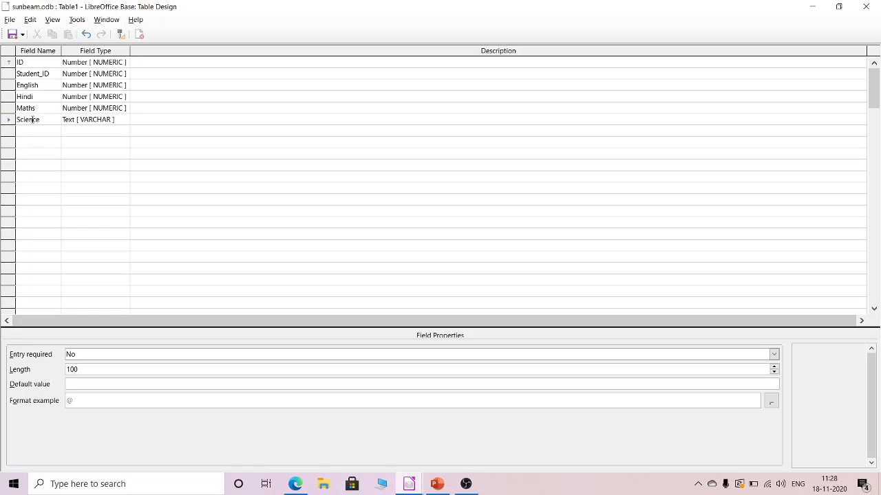
click(126, 119)
click(125, 119)
click(69, 137)
Add a Social field below Science with the field type Number [ NUMERIC ].
click(39, 134)
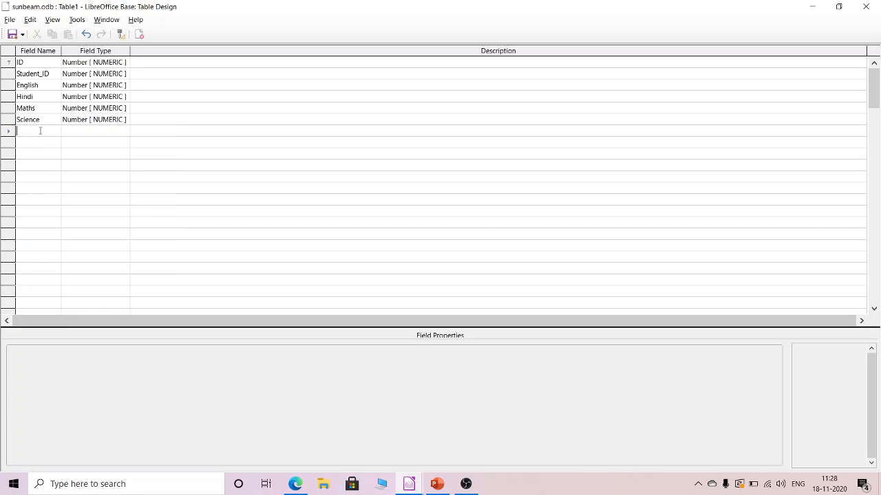
text(Socia)
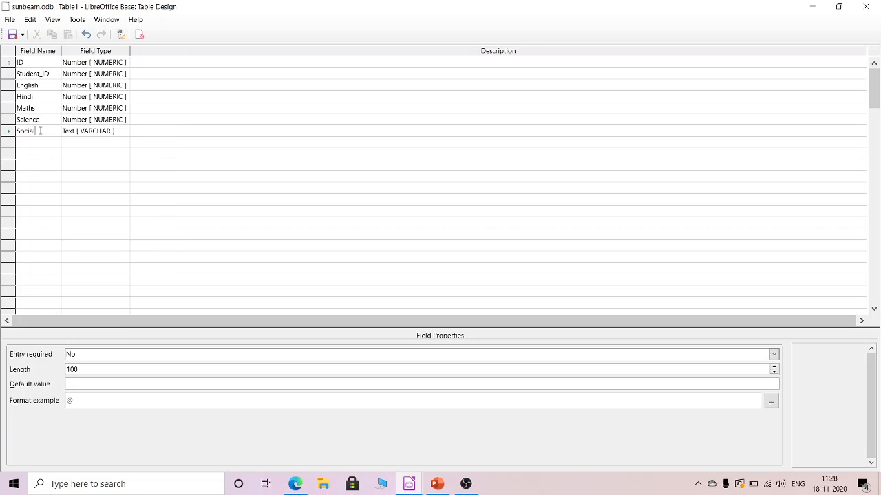
text(l)
click(126, 131)
click(125, 131)
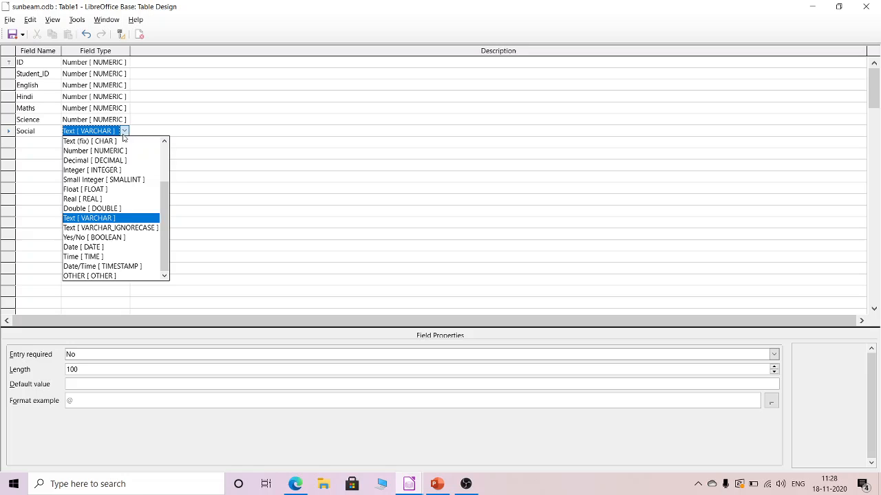
click(95, 150)
Add a Computers field below Social with the field type Number [ NUMERIC ].
click(34, 143)
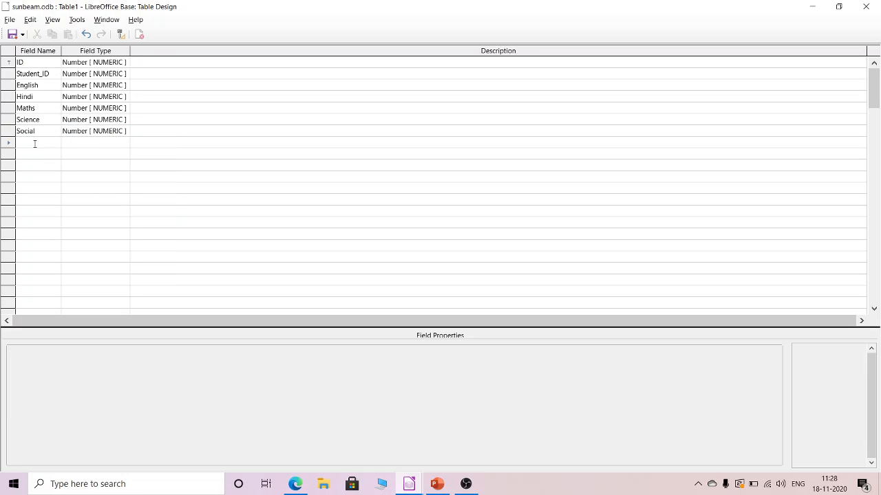
text(Computer)
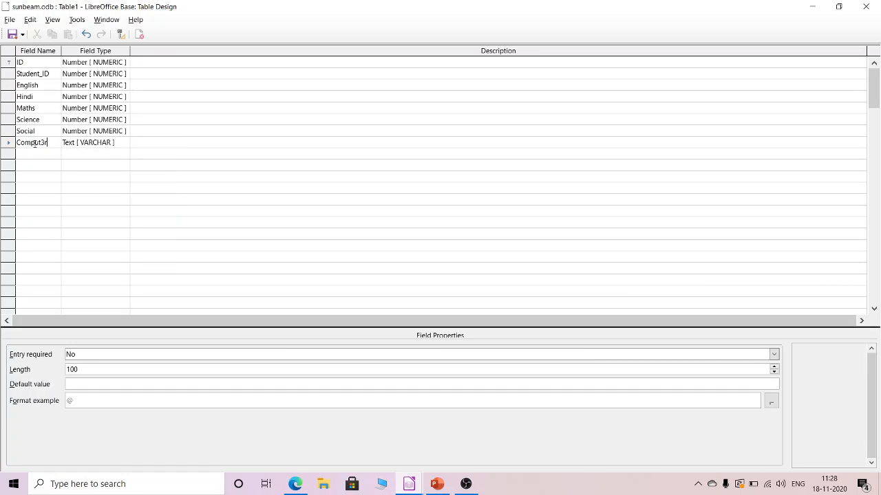
key(BackSpace)
key(BackSpace)
text(ers)
click(122, 143)
click(124, 142)
click(110, 165)
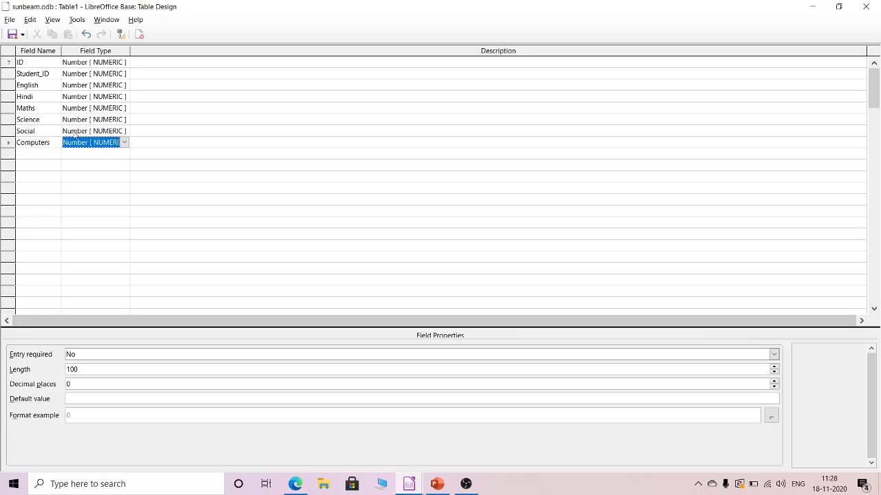
Close the table design, saving it under the table name Marks.
click(865, 6)
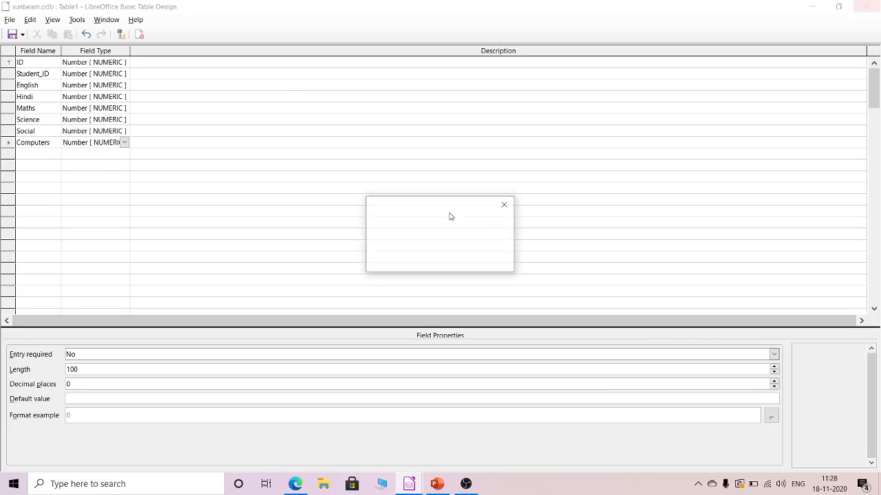
click(408, 260)
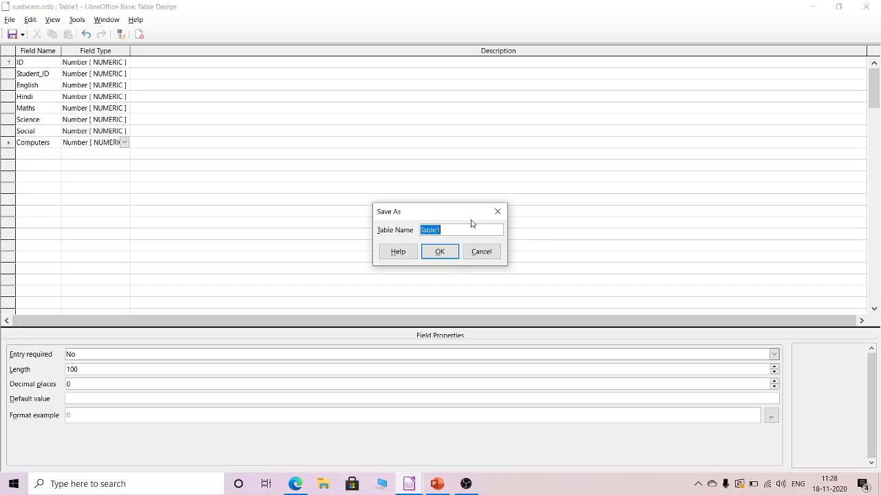
text(Marks)
click(436, 255)
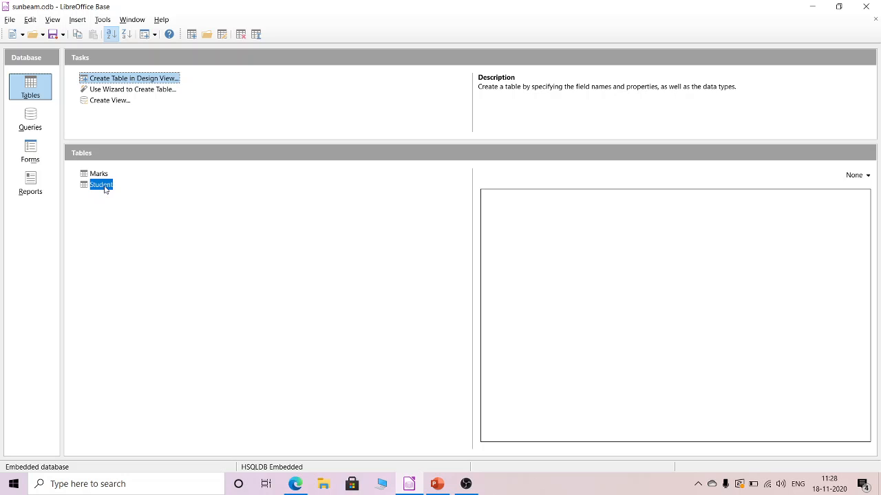
double_click(104, 186)
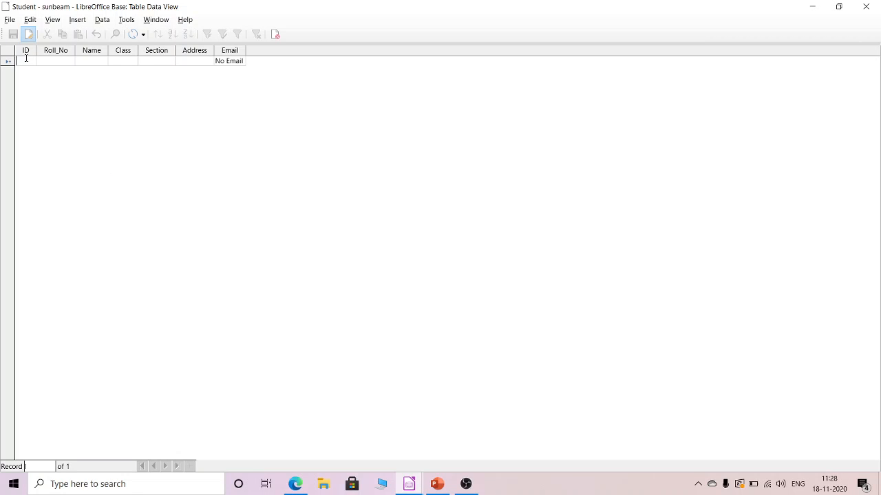
text(1)
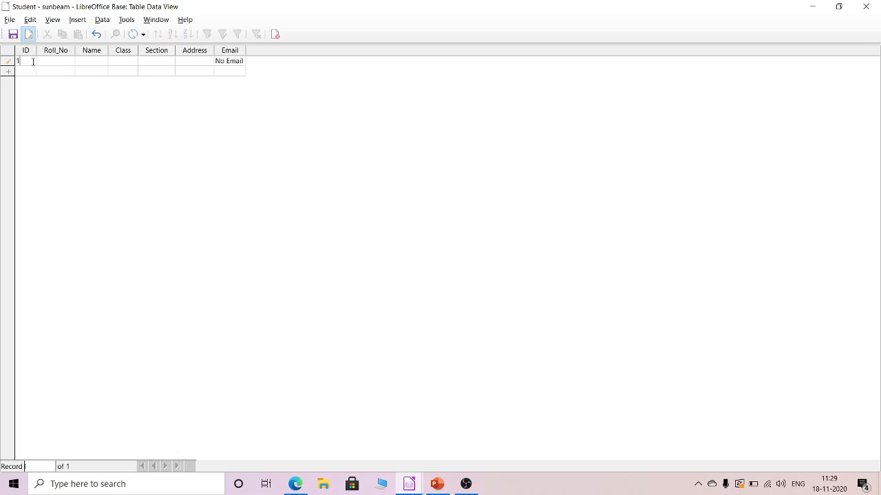
click(866, 6)
click(448, 260)
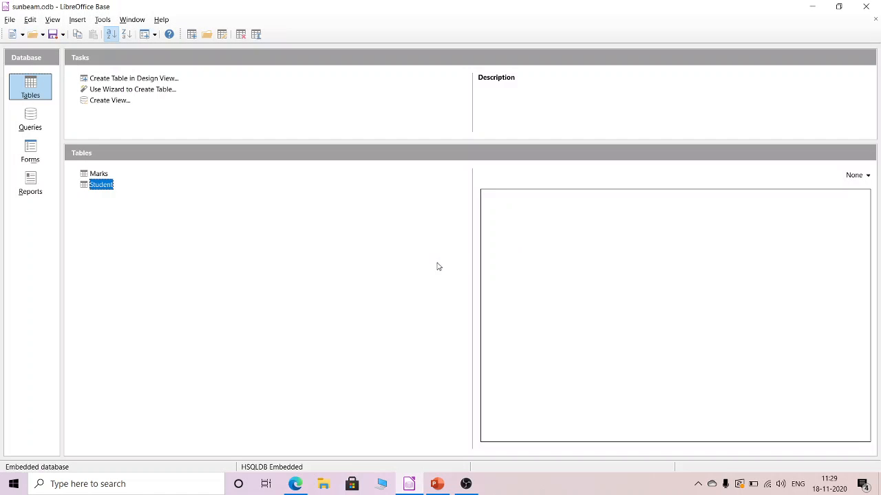
Open the Marks table's data as a floating window, and open the Student table's data as well.
double_click(103, 173)
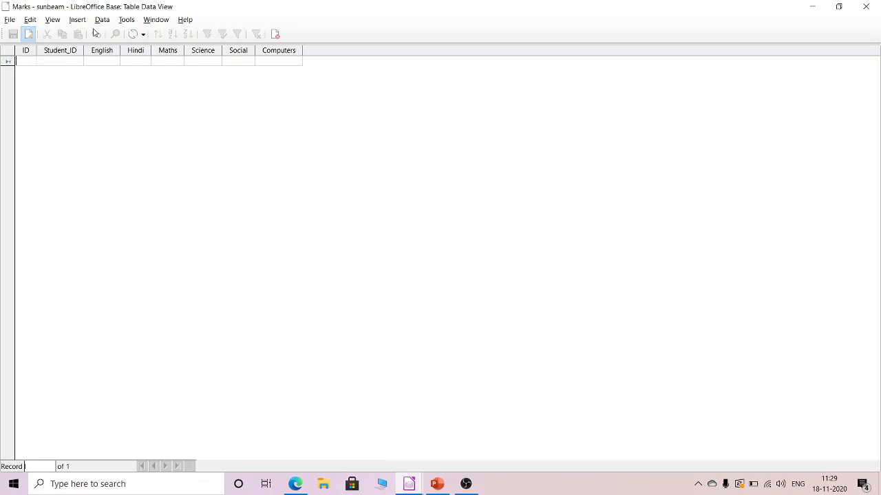
drag(137, 11, 590, 35)
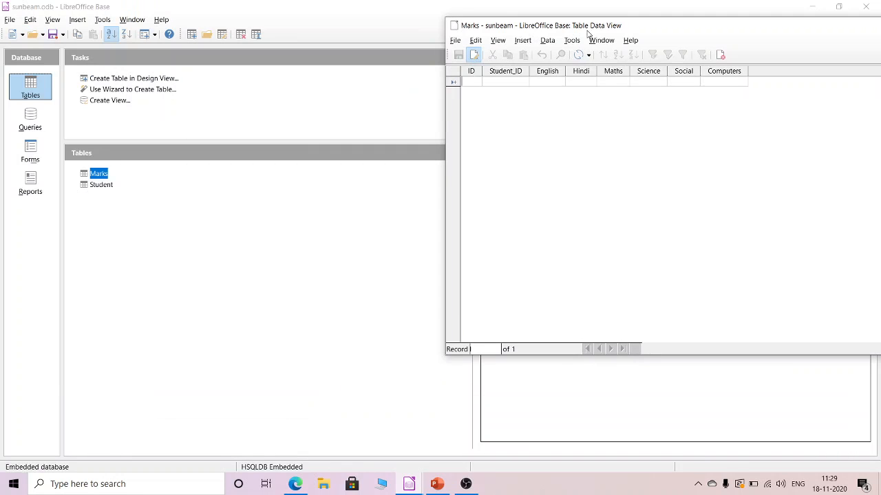
double_click(105, 190)
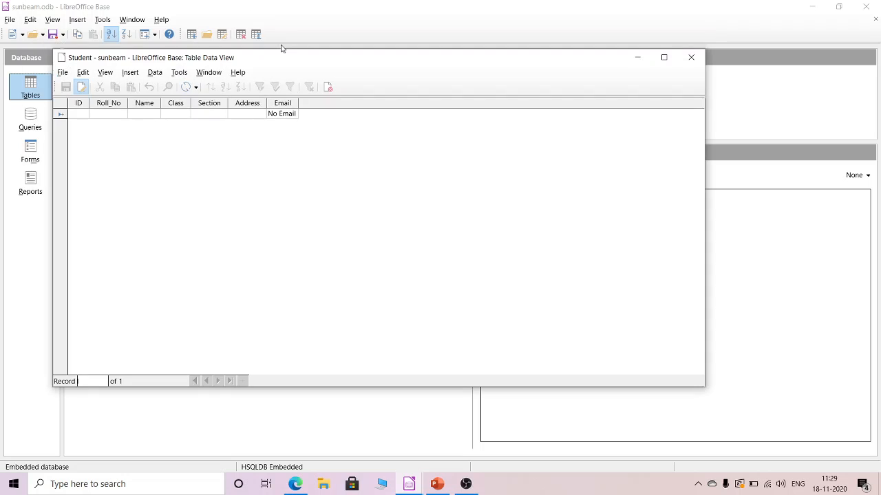
Make the Student data window float over the database window and move the Marks data window below it.
drag(306, 58, 366, 0)
mouse_move(414, 483)
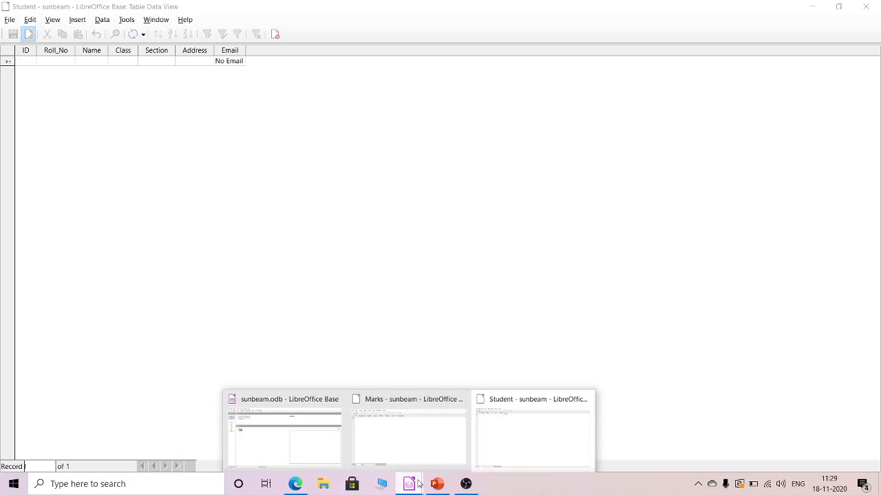
click(517, 450)
drag(248, 10, 668, 97)
mouse_move(409, 484)
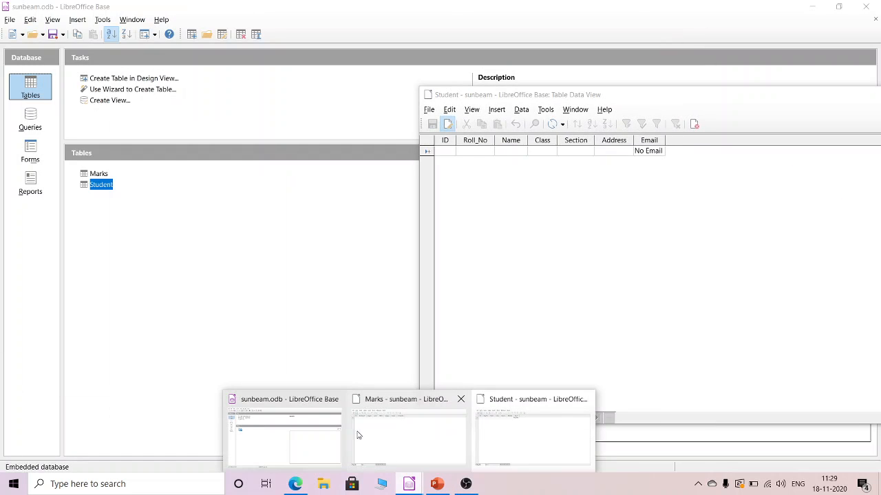
click(390, 406)
drag(635, 32, 502, 206)
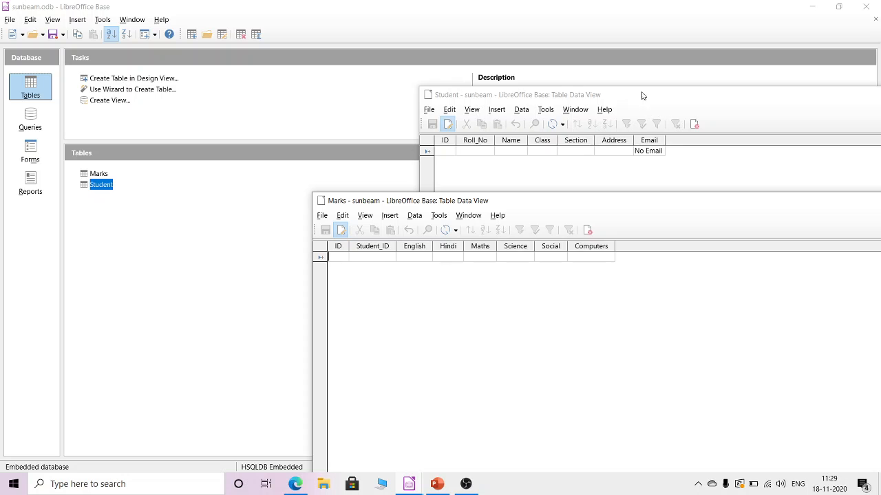
Line up the Student and Marks data windows, with Marks directly beneath the Student table's field headings for comparison.
drag(642, 95, 384, 32)
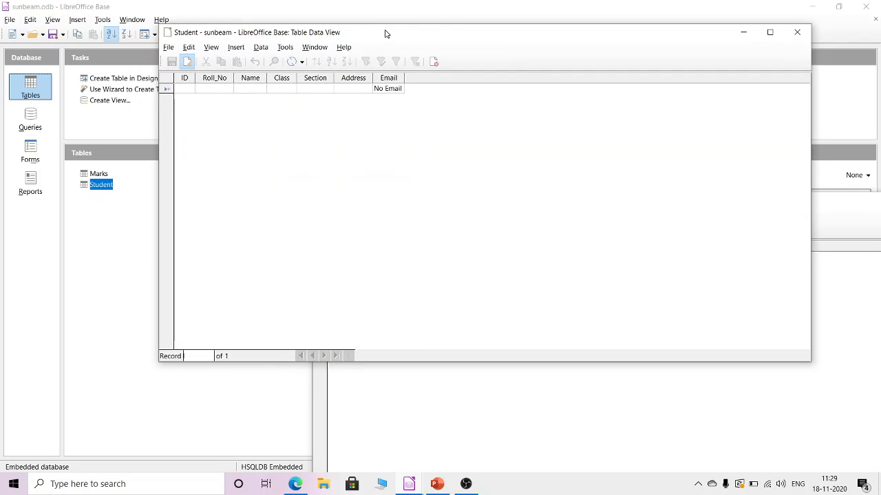
click(834, 217)
drag(727, 200, 562, 115)
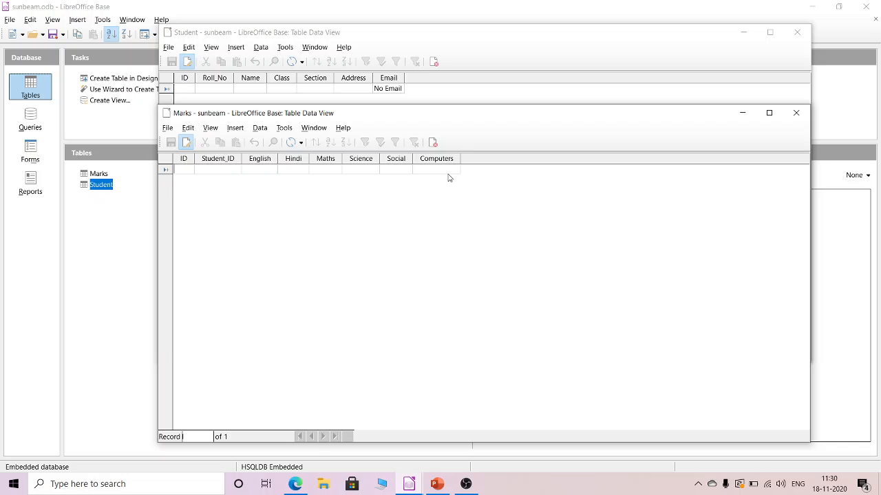
drag(519, 119, 519, 144)
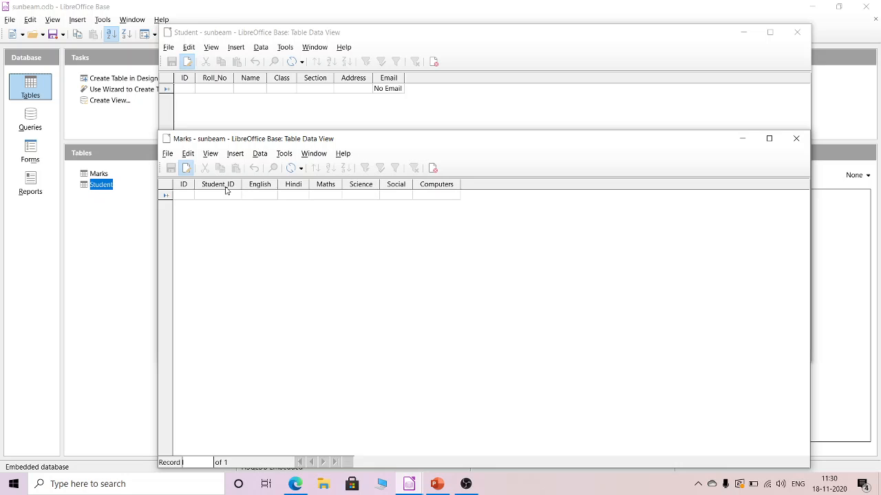
Widen the Email column in the Student data to fit its default text, and close the Student and Marks data windows.
drag(405, 77, 485, 77)
click(413, 90)
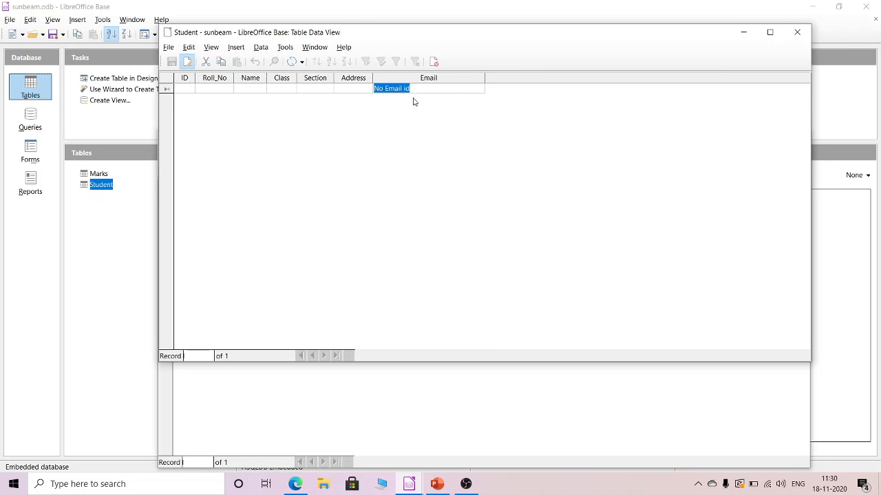
click(797, 32)
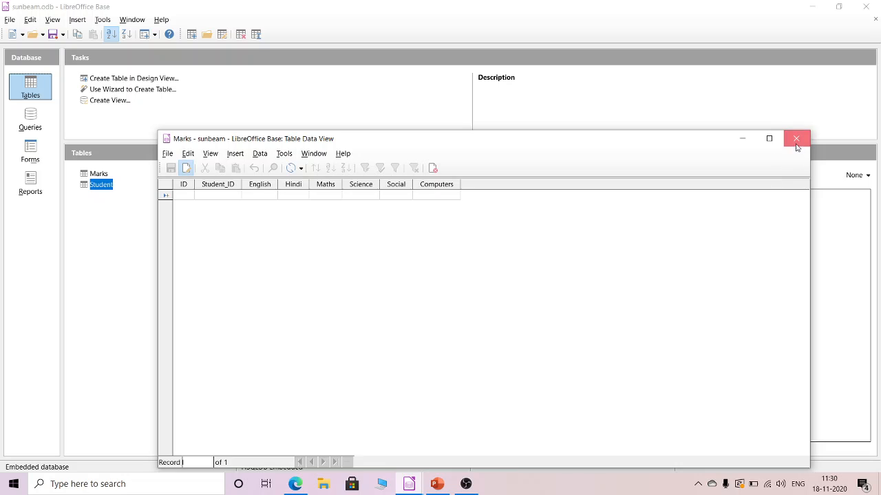
click(796, 139)
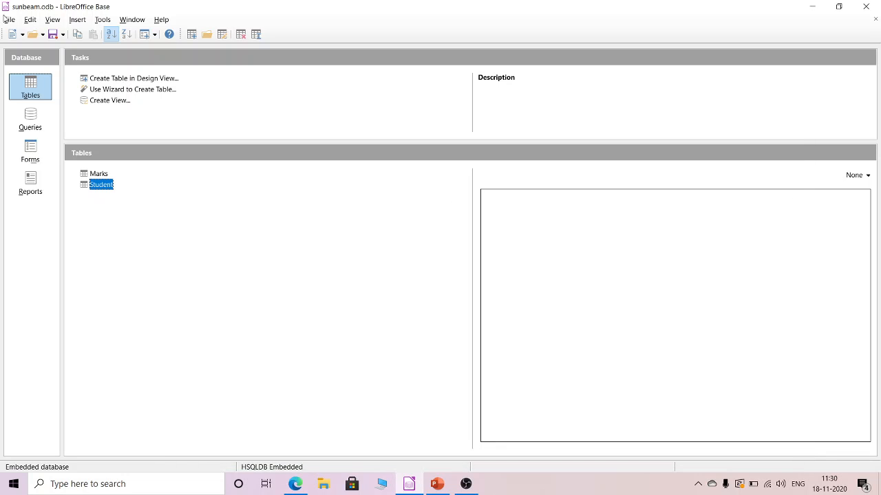
Open the relationship design for the database and add the Marks and Student tables to it.
click(103, 20)
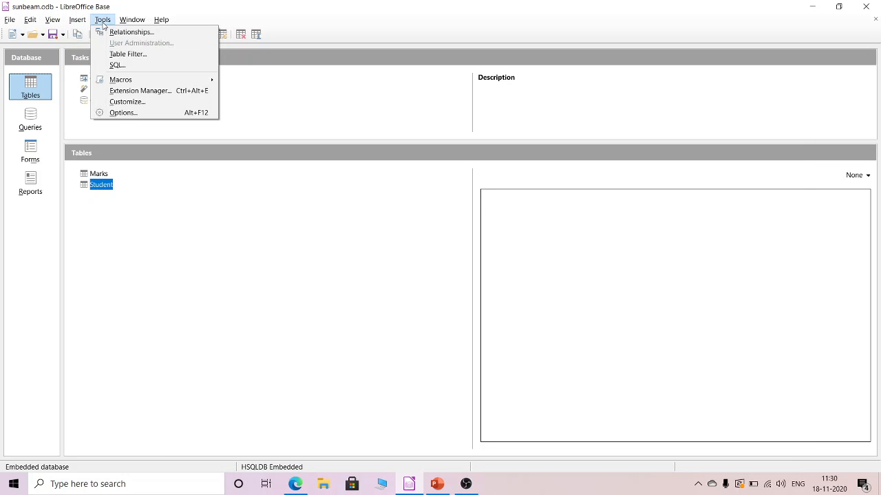
click(147, 35)
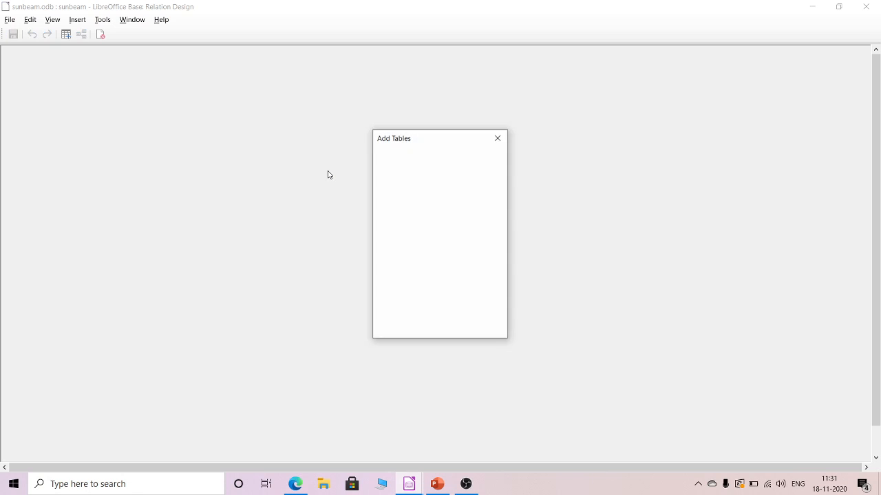
drag(423, 141, 313, 134)
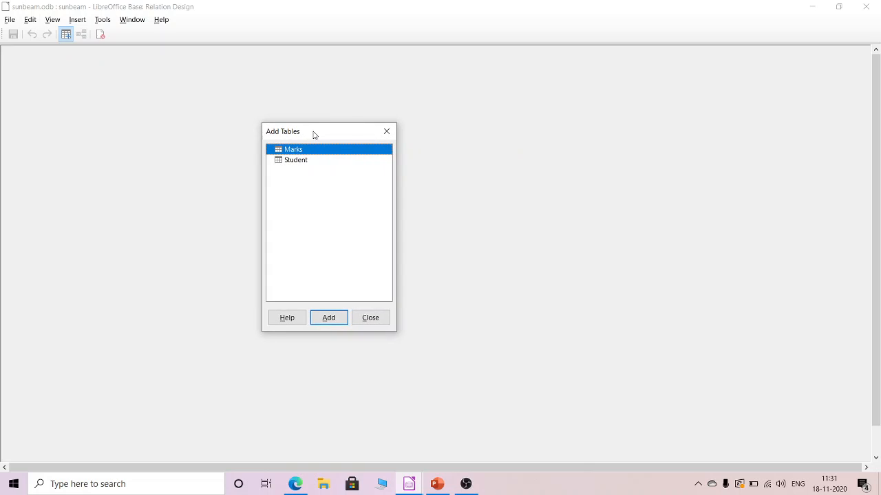
click(328, 317)
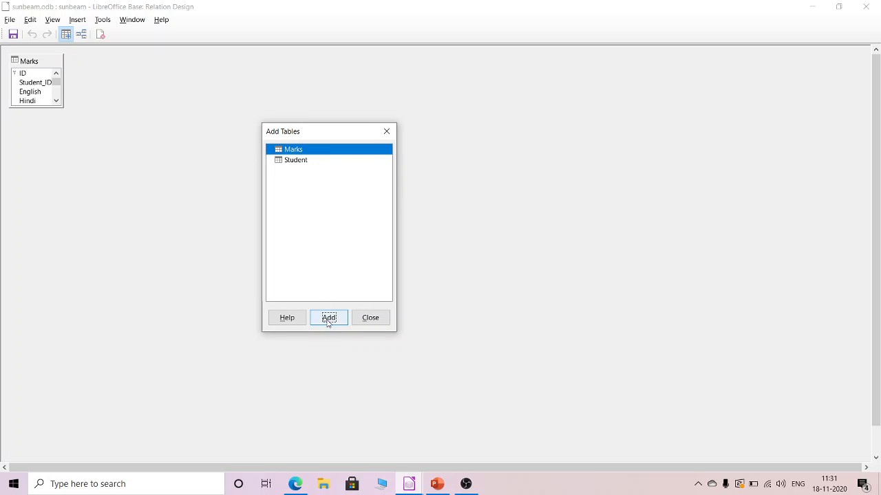
click(295, 163)
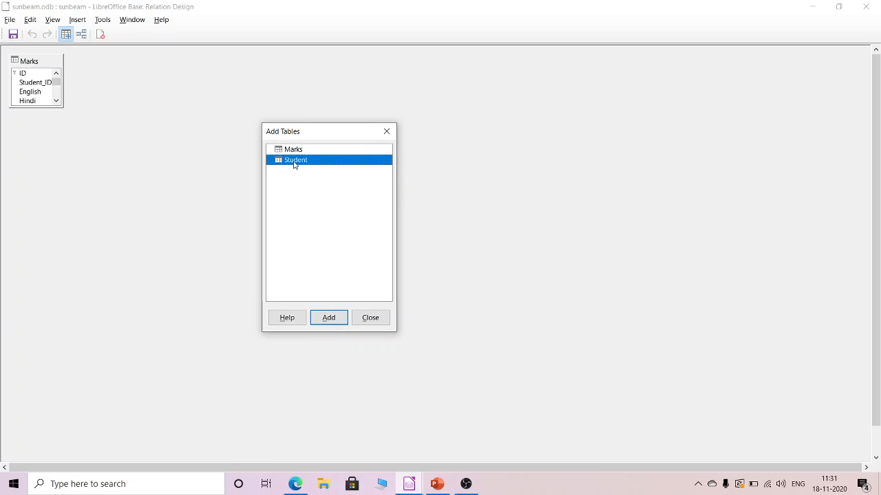
click(329, 318)
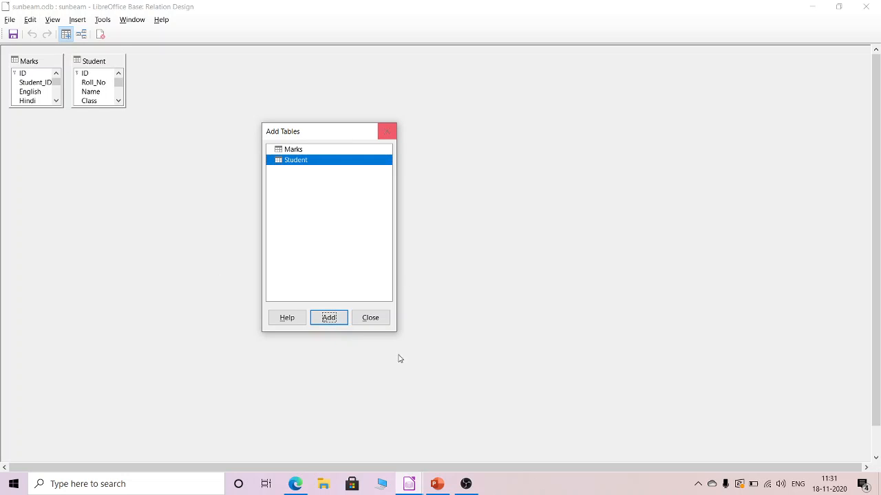
click(379, 321)
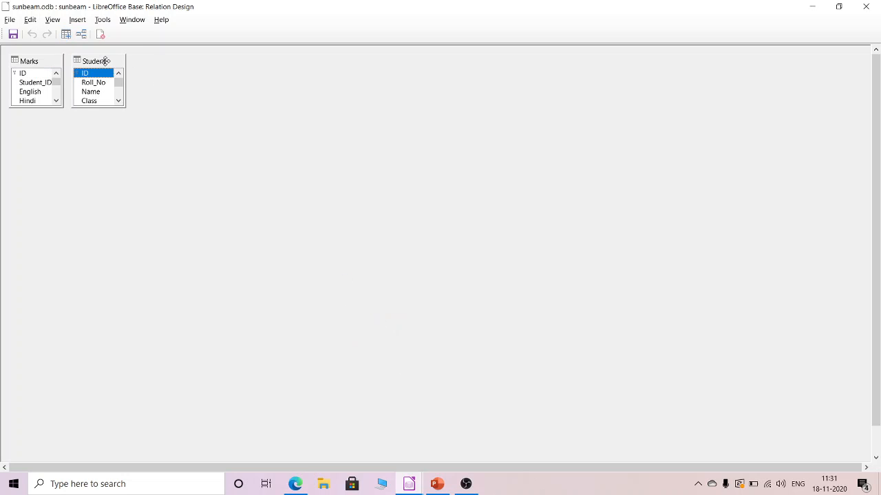
Enlarge the Student and Marks table boxes until all their fields show, and place Marks to the right of Student.
drag(106, 61, 457, 113)
drag(452, 159, 477, 297)
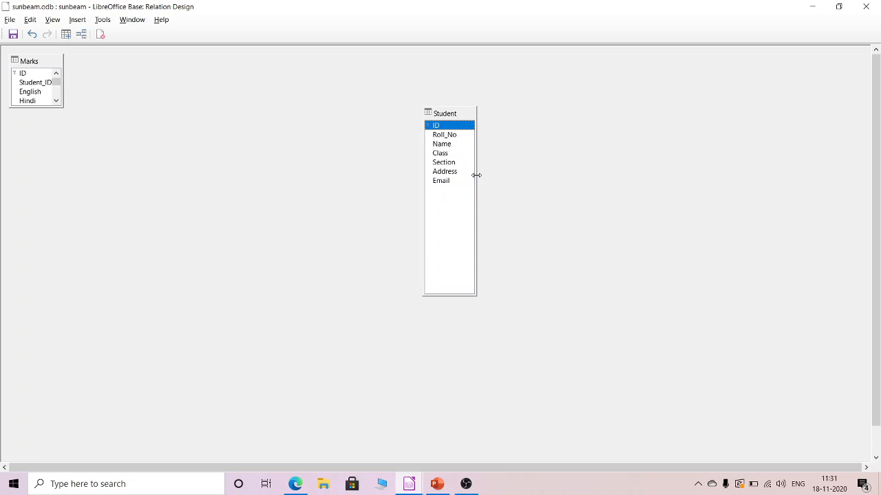
drag(476, 175, 602, 183)
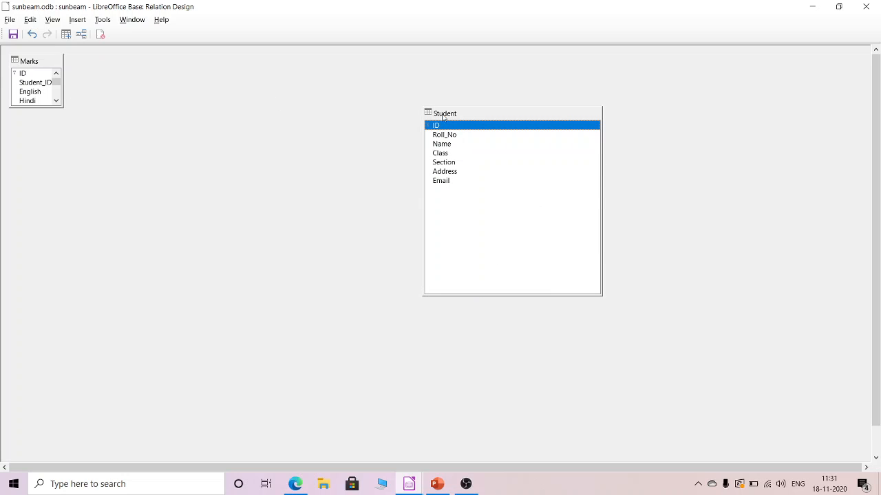
drag(443, 117, 70, 128)
drag(46, 68, 439, 77)
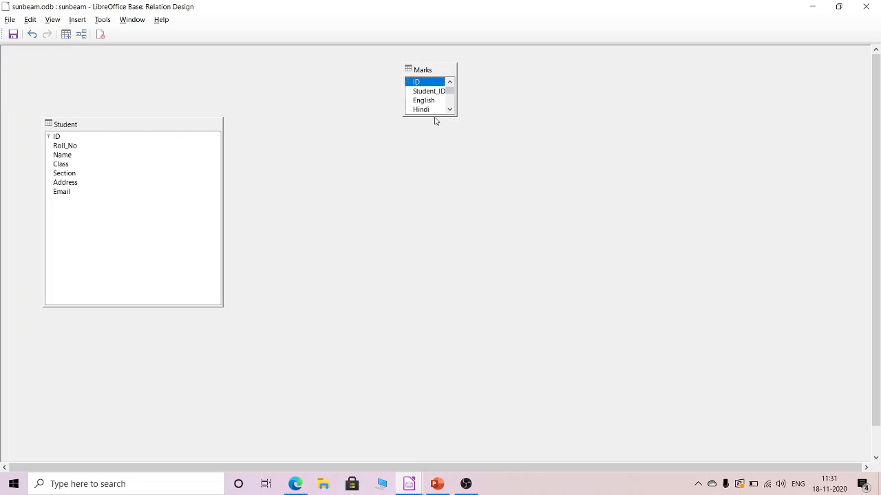
drag(434, 116, 442, 258)
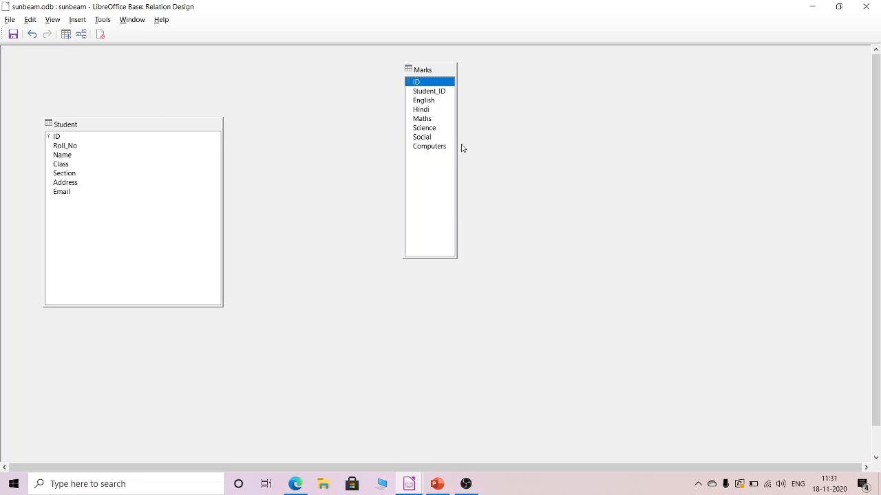
drag(456, 142, 640, 143)
drag(503, 77, 381, 127)
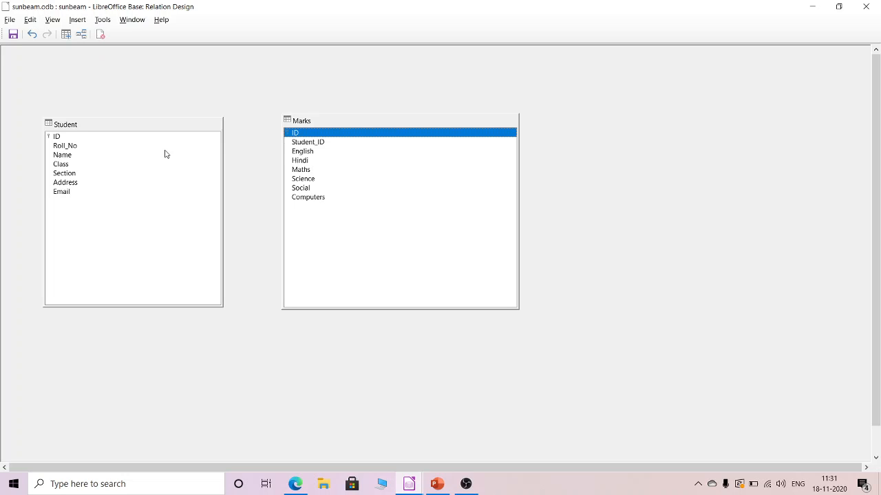
Swap the two table boxes so Marks sits on the left and Student on the right, slightly higher.
click(301, 143)
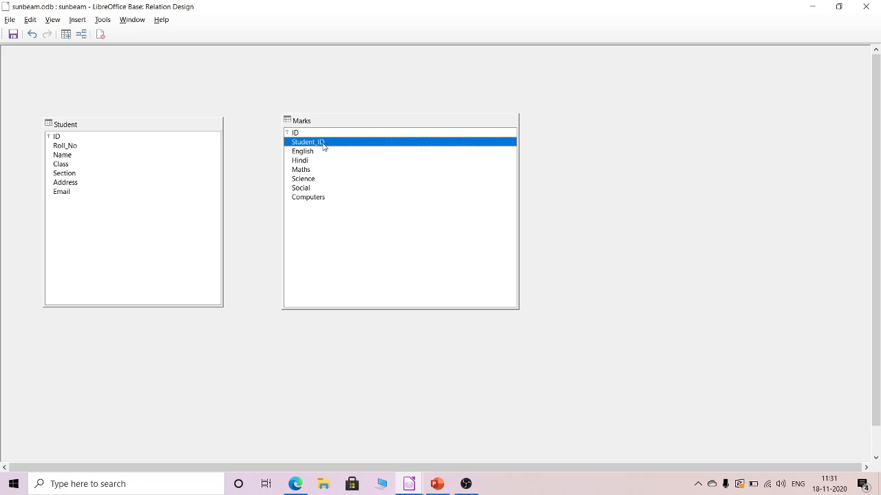
drag(196, 126, 708, 126)
drag(482, 119, 308, 116)
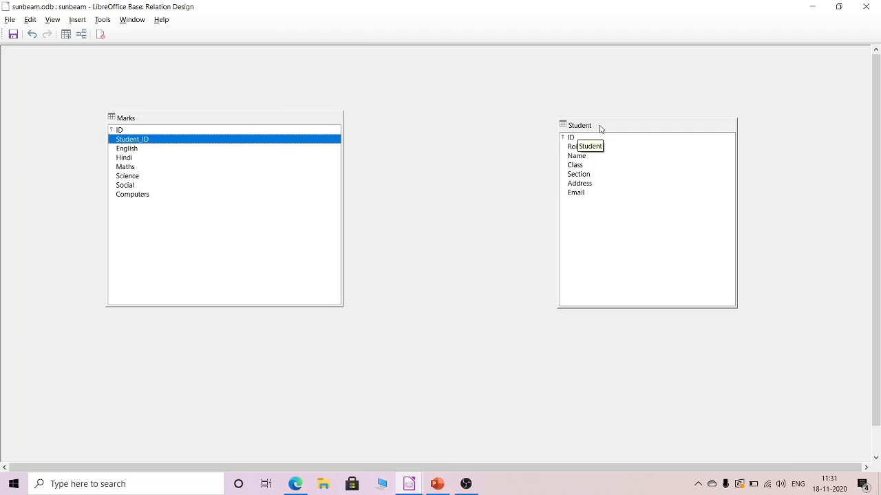
drag(599, 126, 518, 66)
click(135, 140)
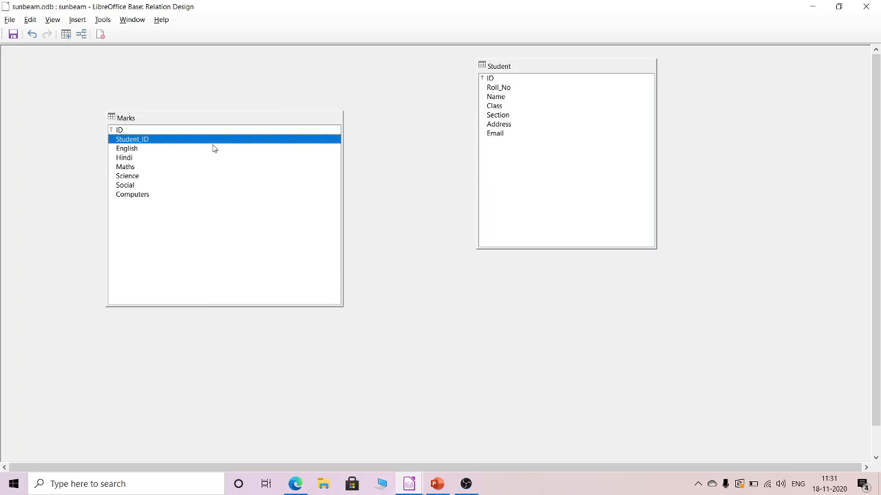
drag(163, 142, 254, 140)
click(566, 202)
drag(141, 138, 141, 140)
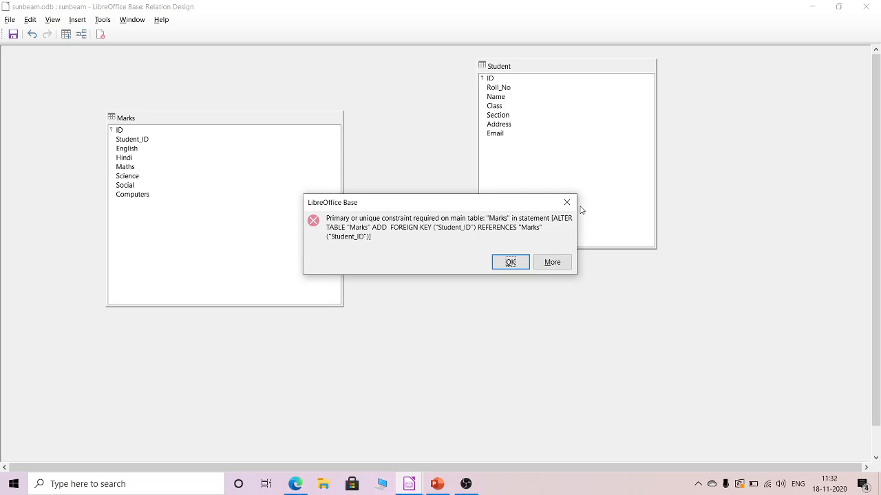
click(567, 202)
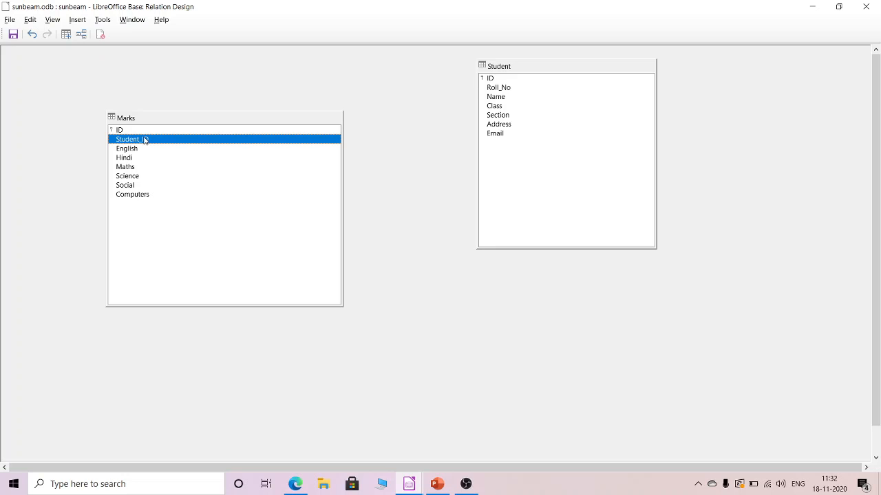
Relate the Student_ID field of Marks to the ID field of Student, and close the relation design with its changes saved.
drag(145, 139, 492, 81)
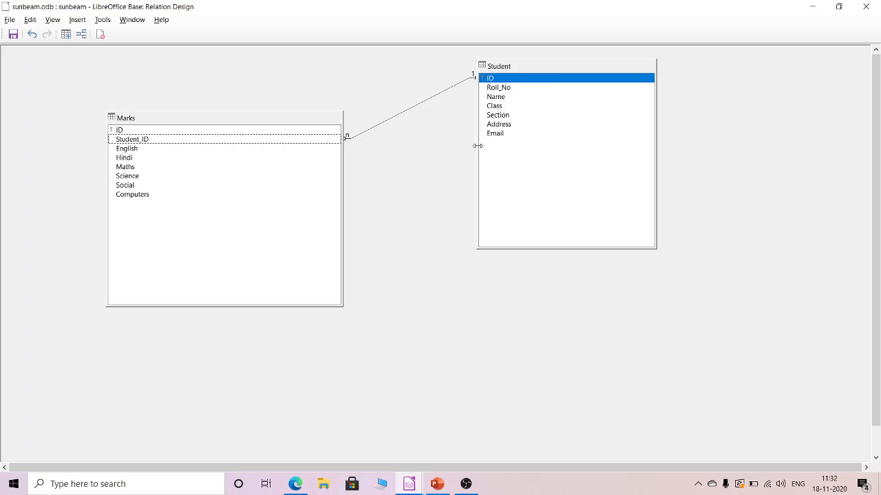
drag(477, 146, 523, 172)
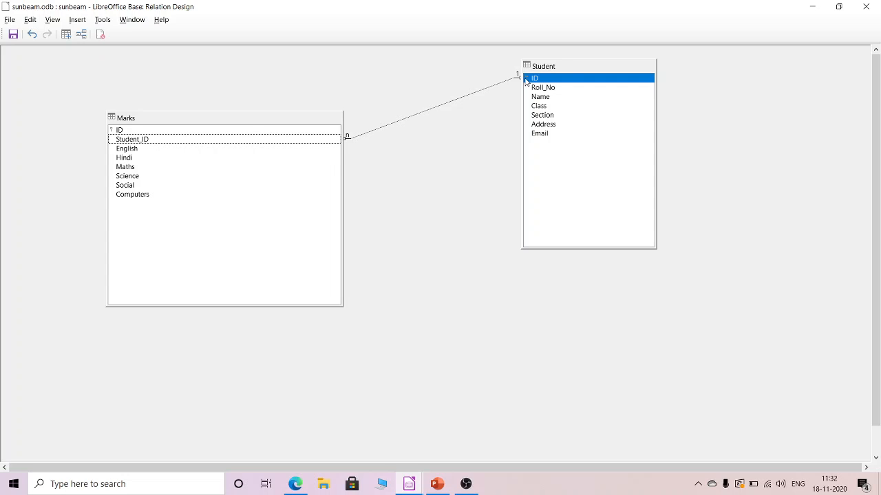
drag(572, 67, 604, 148)
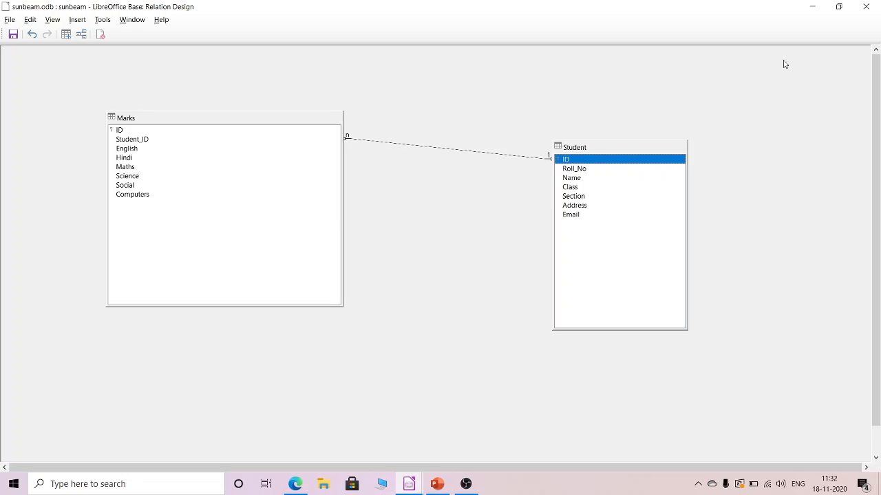
click(866, 6)
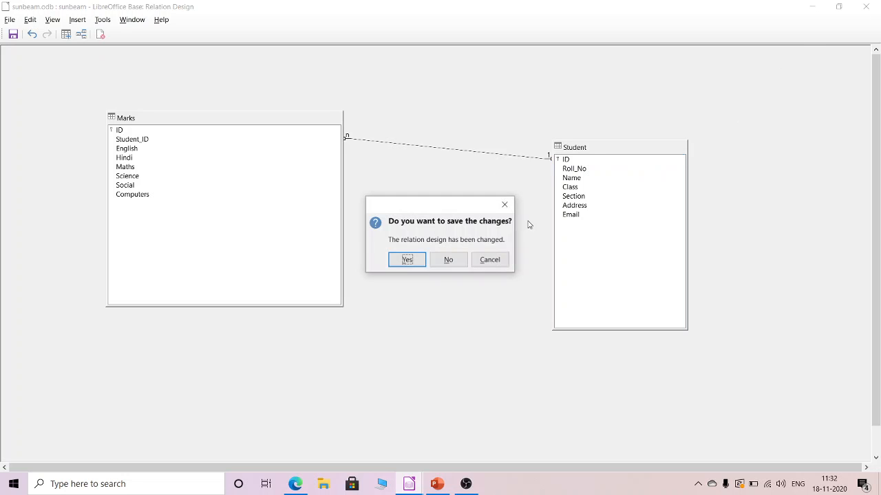
click(411, 262)
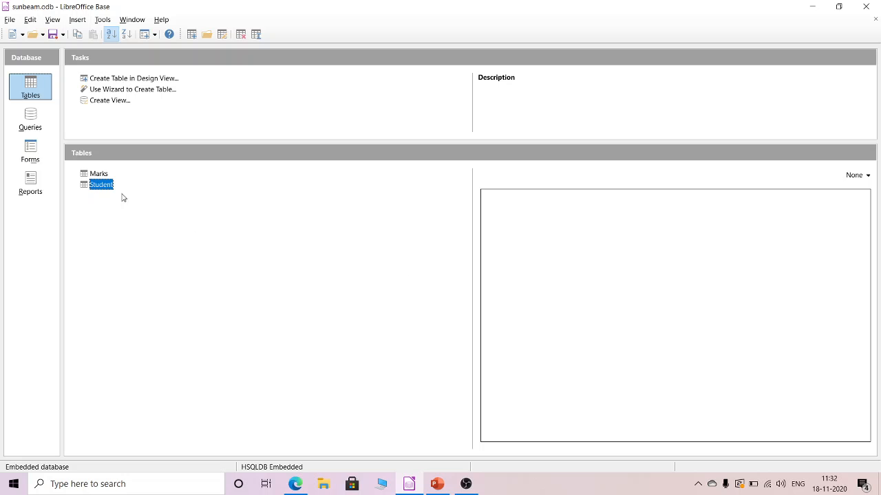
Open the Marks table's data to check its Student_ID column, and close it again.
click(103, 174)
click(107, 187)
click(106, 178)
click(106, 185)
double_click(100, 177)
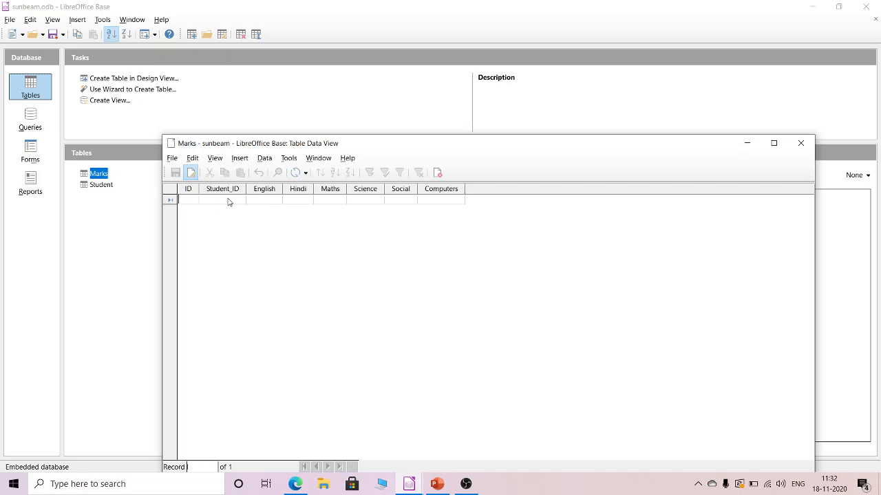
click(801, 143)
Start a record in the Student table with ID 1, Roll_No 1, the student's name, Class X and Section A, keeping the default email.
double_click(112, 185)
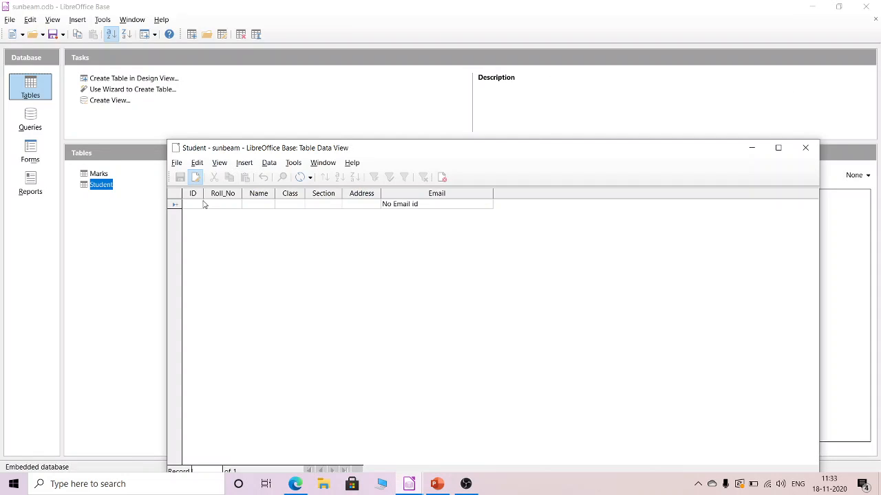
text(1)
key(Tab)
text(1)
key(Tab)
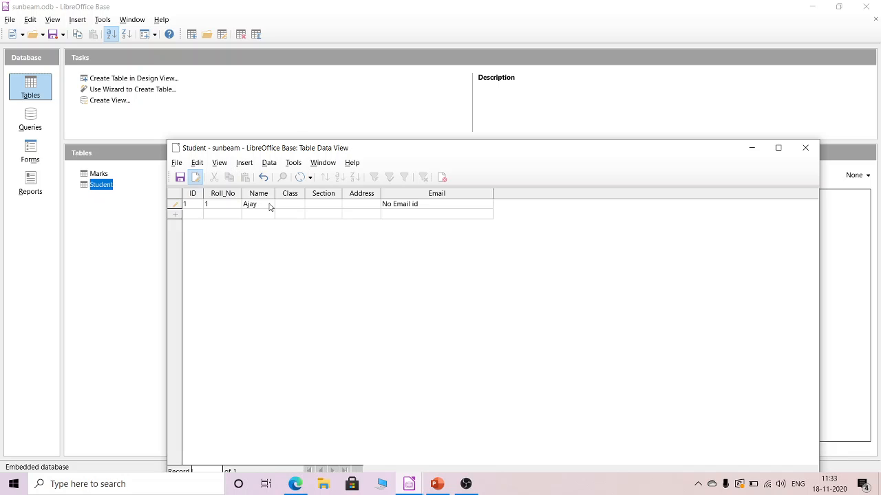
text(X)
text(A)
key(Tab)
key(Tab)
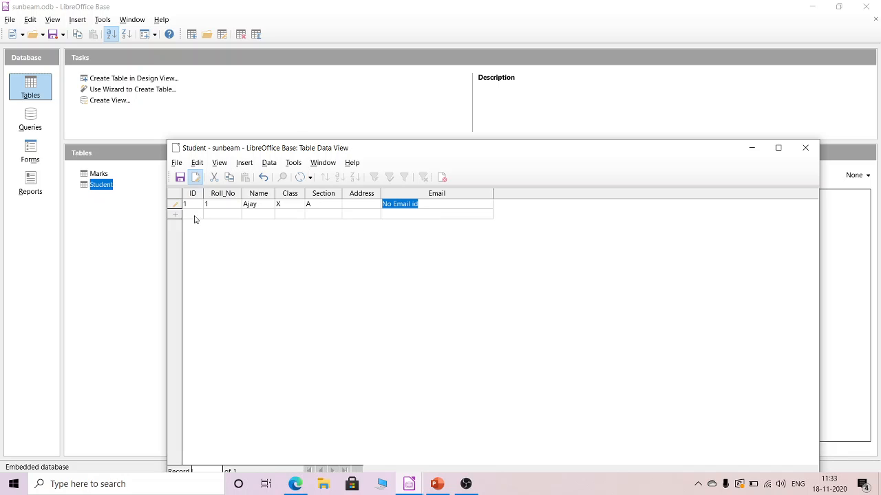
Add a second Student record with ID 2, Roll_No 20, the student's name, Class X and Section A, and close the data with changes saved.
key(Tab)
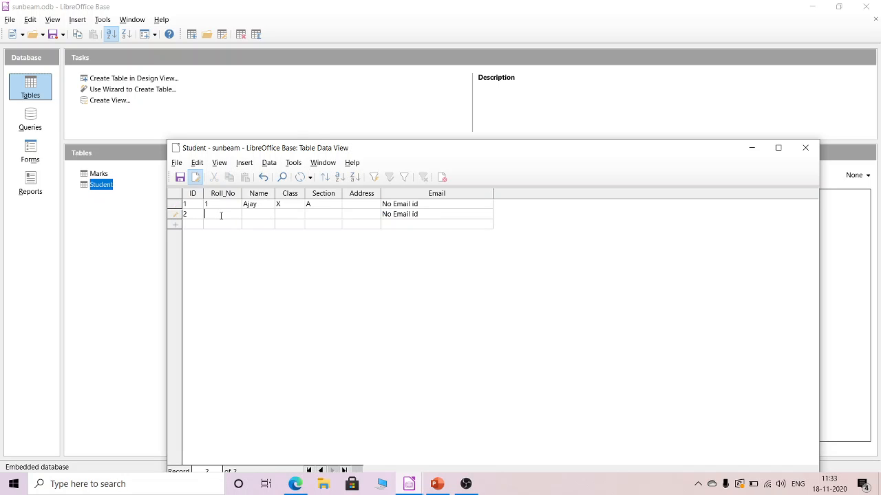
text(20)
key(Tab)
text(Vijay)
key(Tab)
text(X)
key(Tab)
click(802, 150)
click(454, 334)
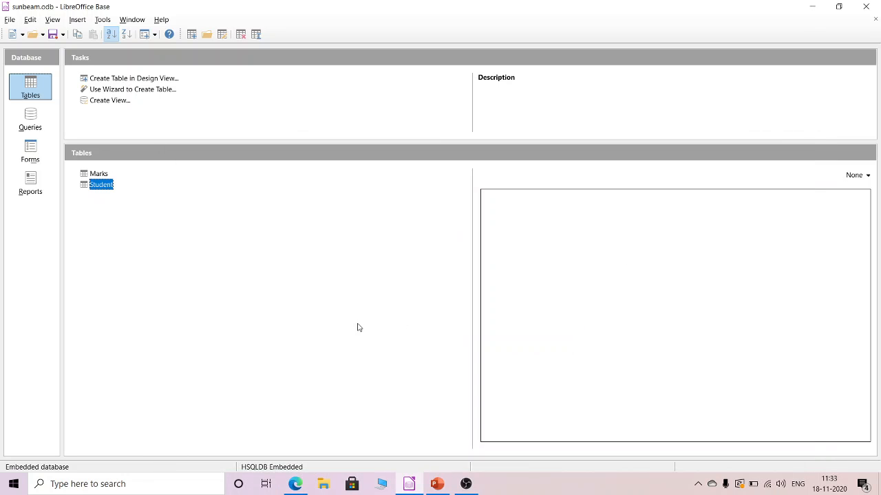
Open the Student and Marks data and place the Student window in front, up and right of Marks, so both tables' columns show.
double_click(105, 185)
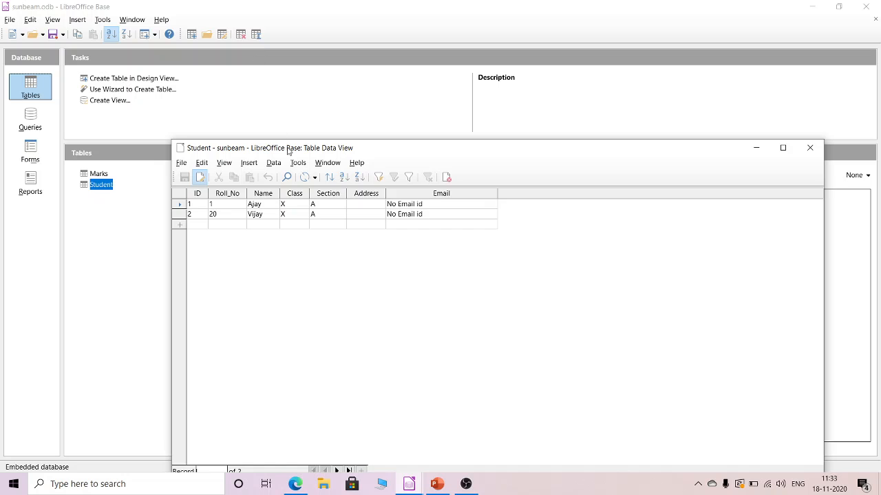
drag(287, 148, 510, 81)
double_click(102, 174)
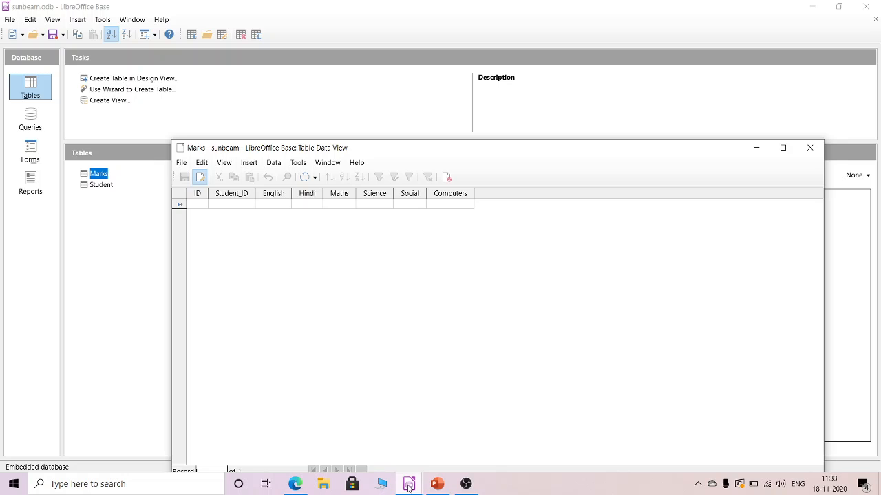
mouse_move(409, 486)
click(421, 441)
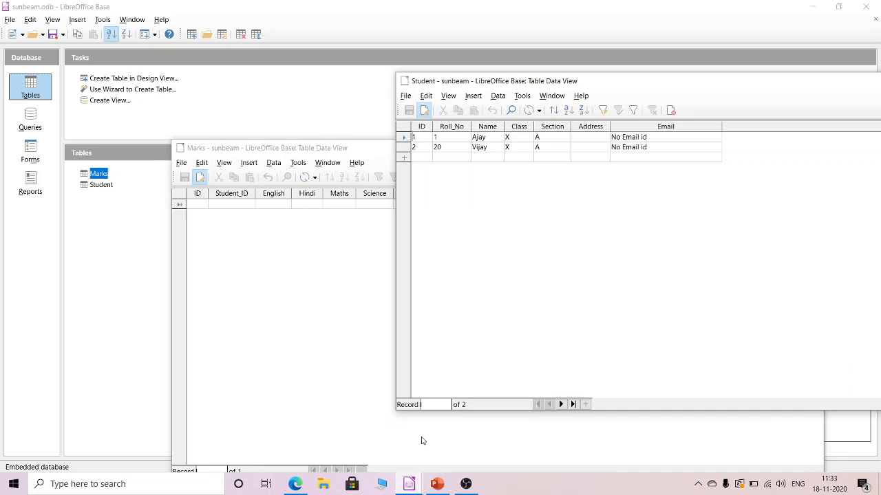
drag(512, 81, 587, 64)
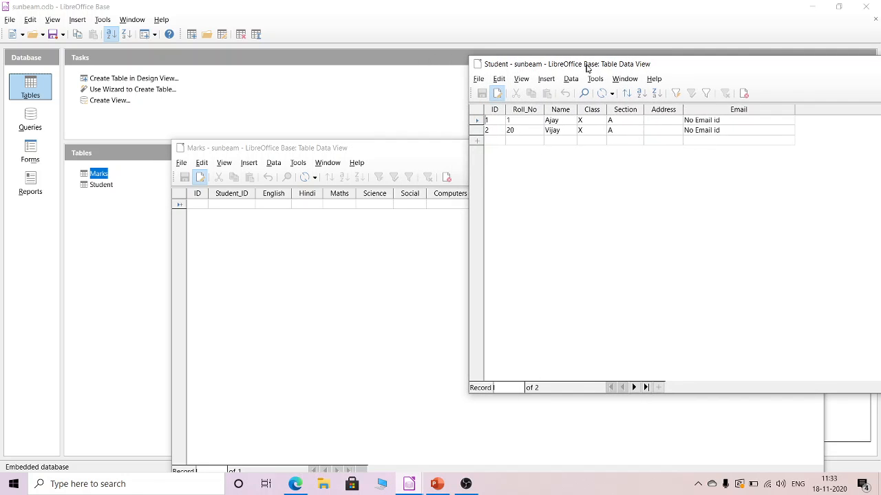
Arrange the two data windows with Student above and Marks directly below it, so both tables' columns can be seen together.
click(396, 150)
drag(445, 150, 607, 175)
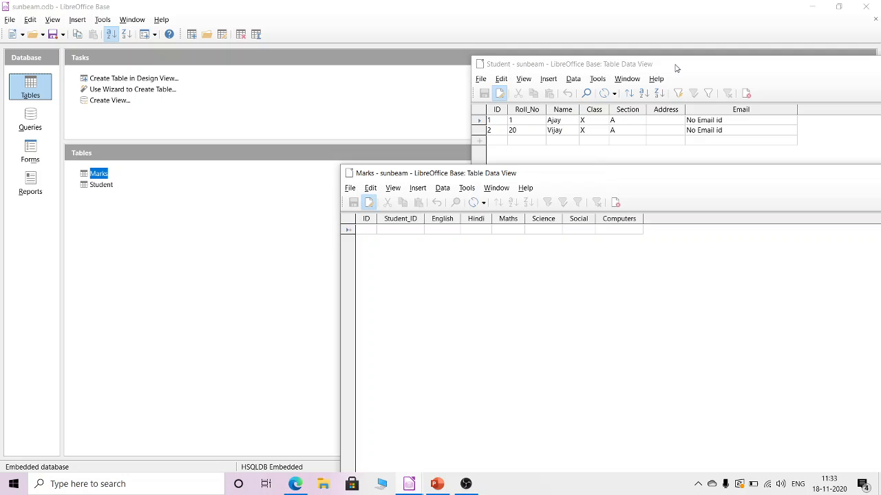
drag(677, 68, 513, 30)
click(421, 444)
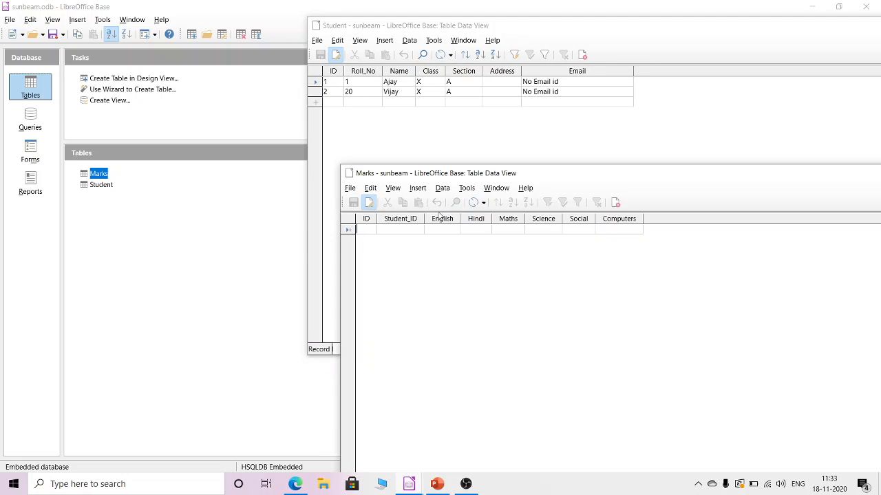
drag(565, 176, 530, 136)
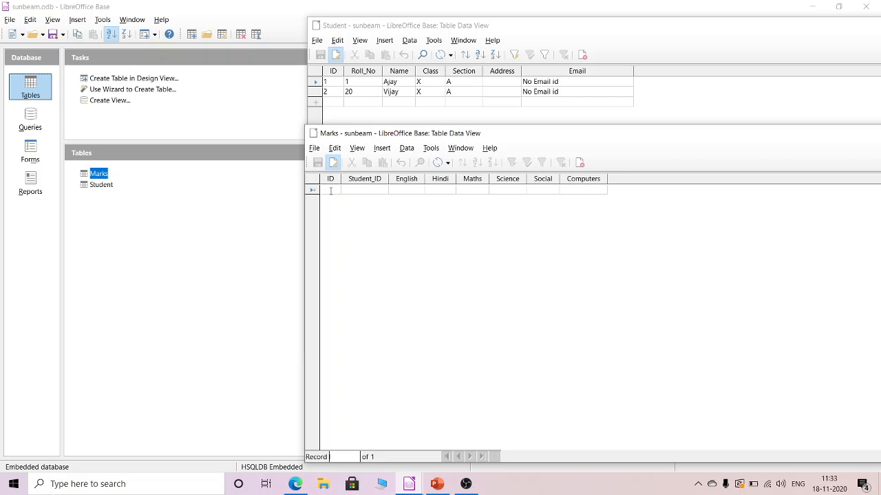
Add a Marks record with ID 1, Student_ID 1, English 34, Hindi 67, Maths 78, Science 90, Social 67 and Computers 45.
text(1)
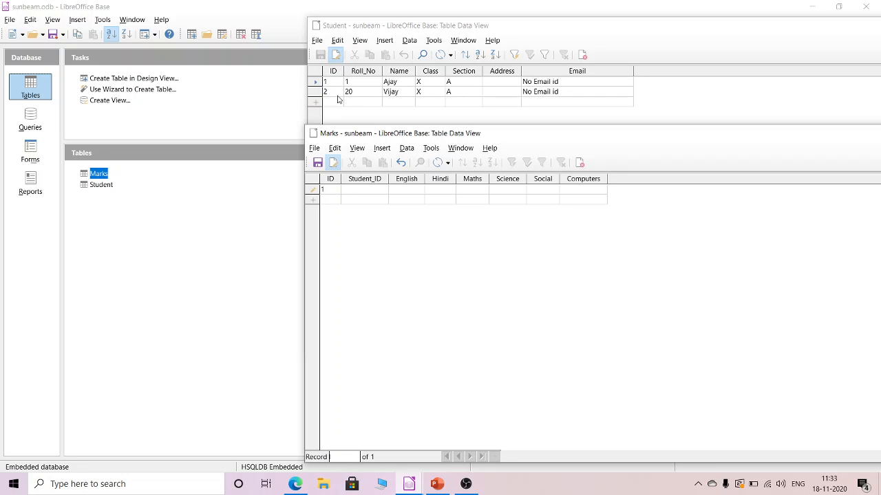
text(1)
click(402, 187)
text(34)
click(449, 187)
text(67)
click(480, 189)
text(78)
click(517, 190)
text(90)
click(547, 188)
text(67)
click(571, 188)
click(334, 200)
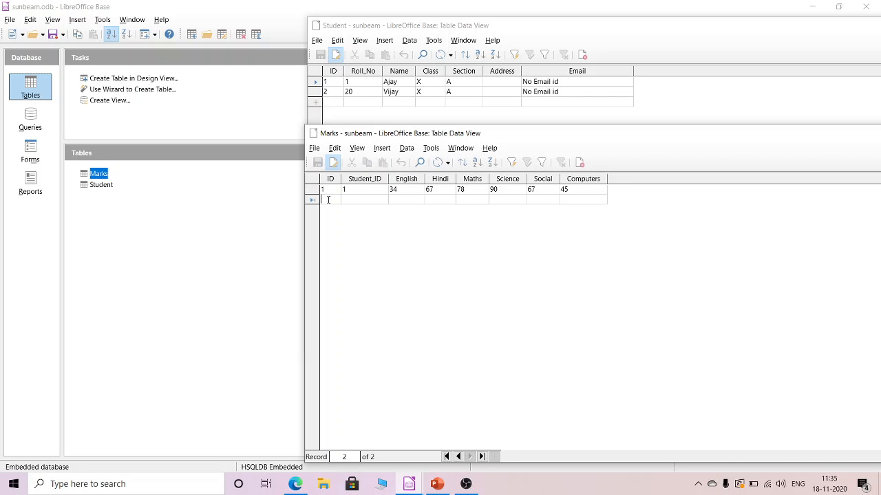
Start a second Marks record with ID 2 and Student_ID 45, a value that has no match in the Student table.
text(2)
key(Tab)
text(45)
click(399, 199)
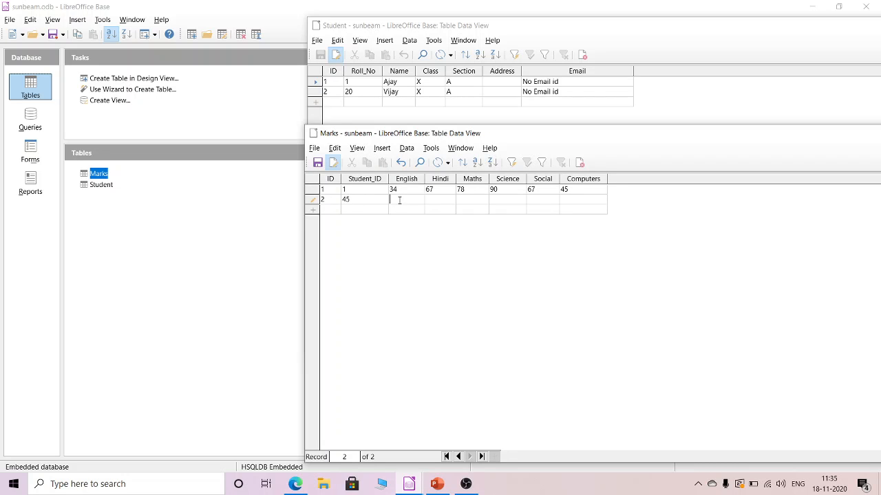
Fill in English 45, Hindi 67, Maths 89, Science 90, Social 67 and Computers 56, try to save the record and dismiss the message.
text(45)
key(Tab)
text(67)
key(Tab)
text(89)
key(Tab)
text(90)
key(Tab)
text(67)
key(Tab)
text(56)
key(Tab)
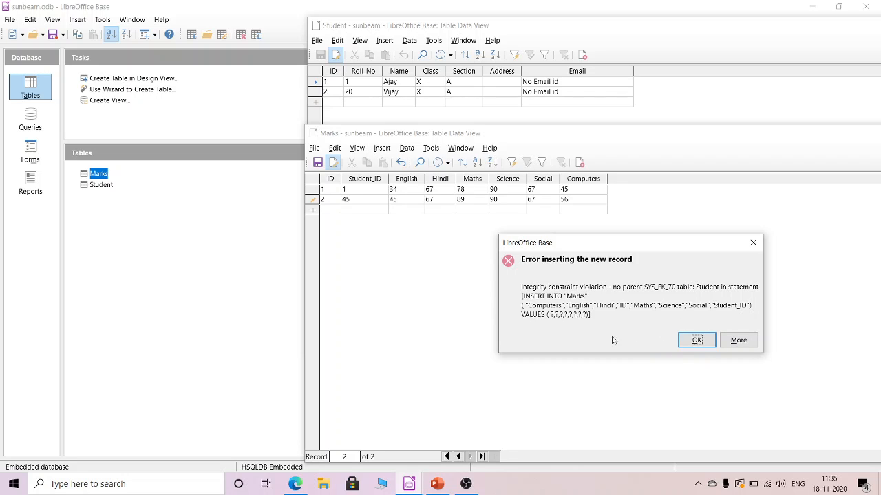
drag(646, 256, 640, 224)
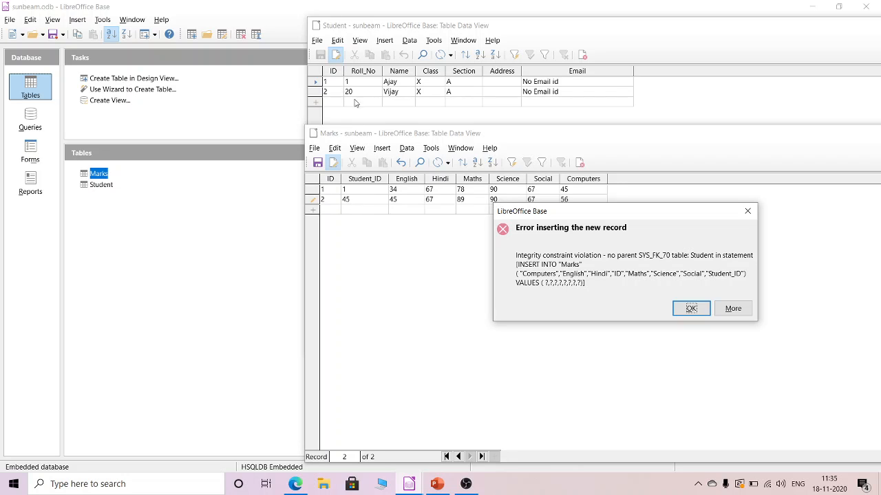
click(747, 210)
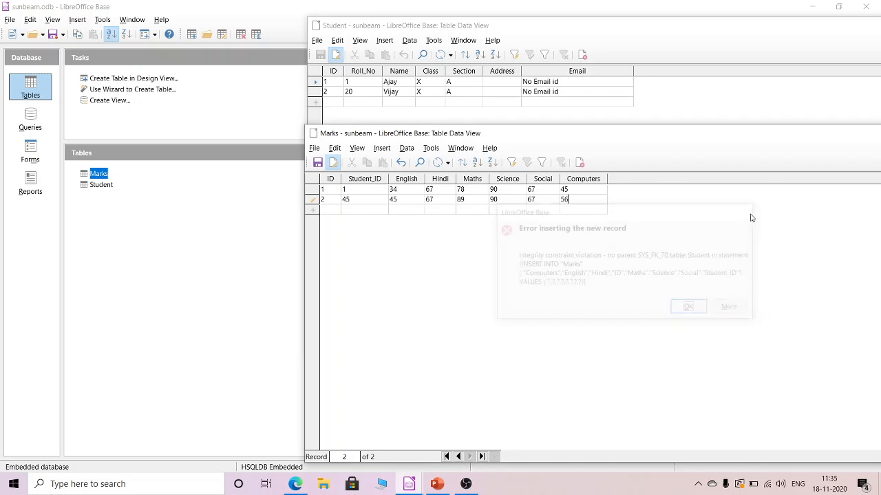
Set the second Marks record's Student_ID to 2 and save the record.
click(346, 199)
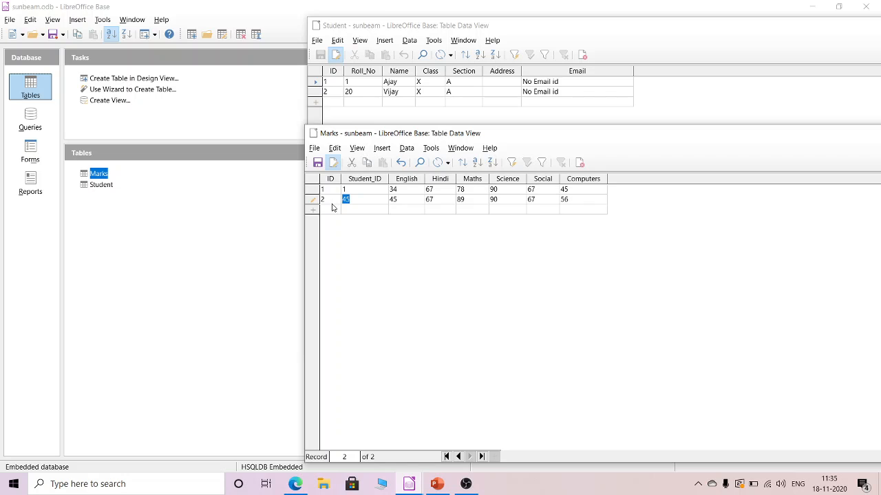
text(2)
click(376, 210)
Rearrange the Student and Marks data windows so the records of both tables show one above the other, with Marks in front.
drag(665, 139, 562, 208)
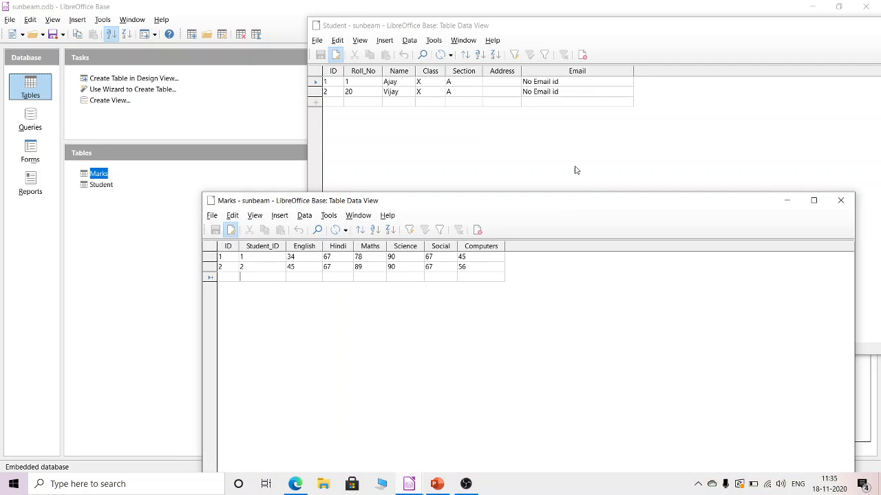
drag(639, 33, 552, 78)
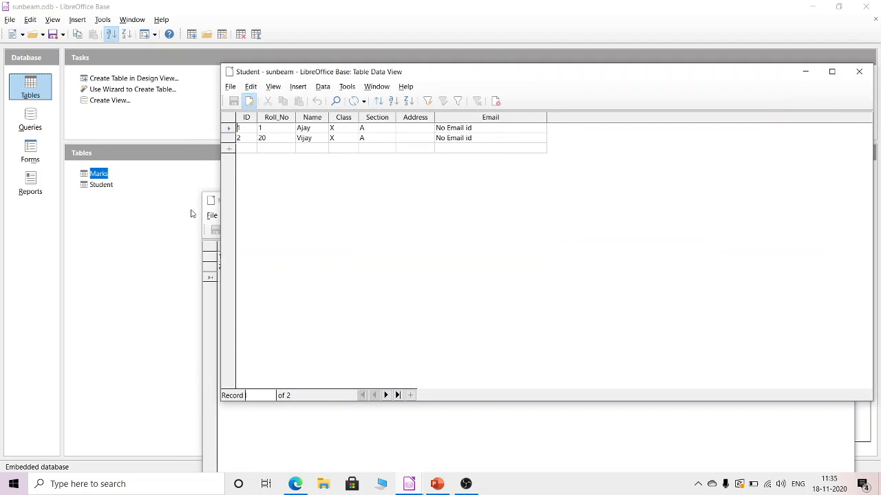
click(214, 412)
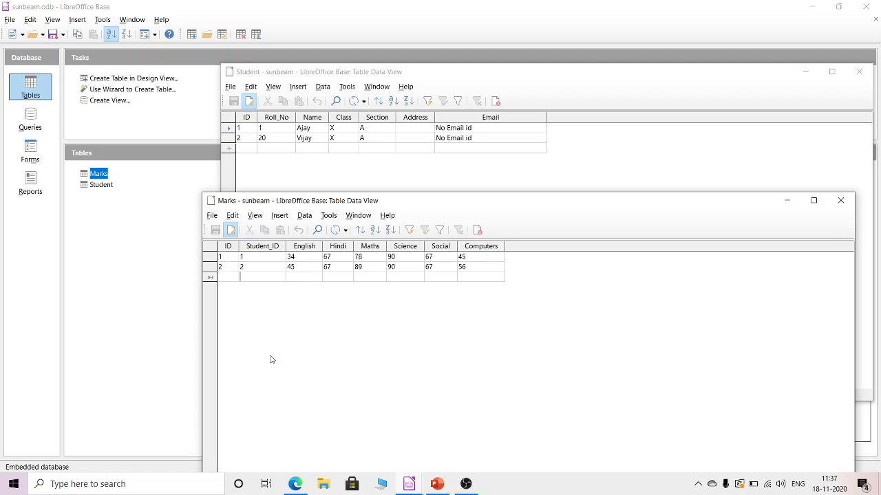
click(467, 484)
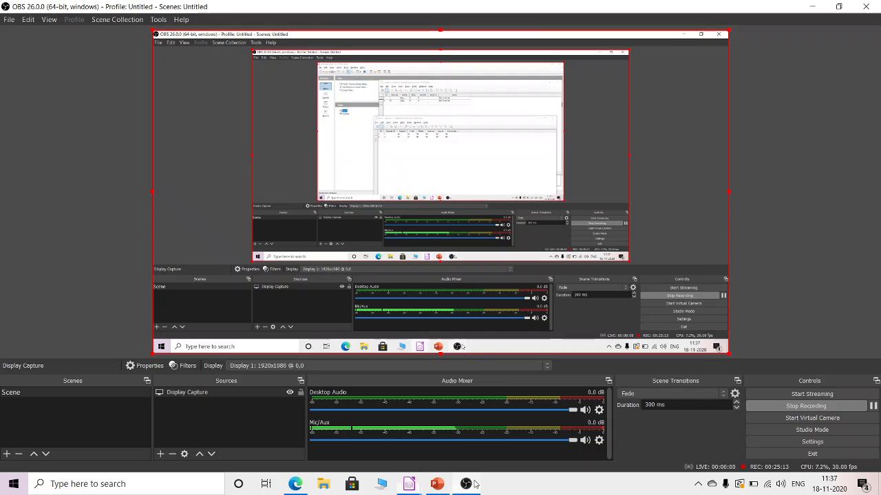